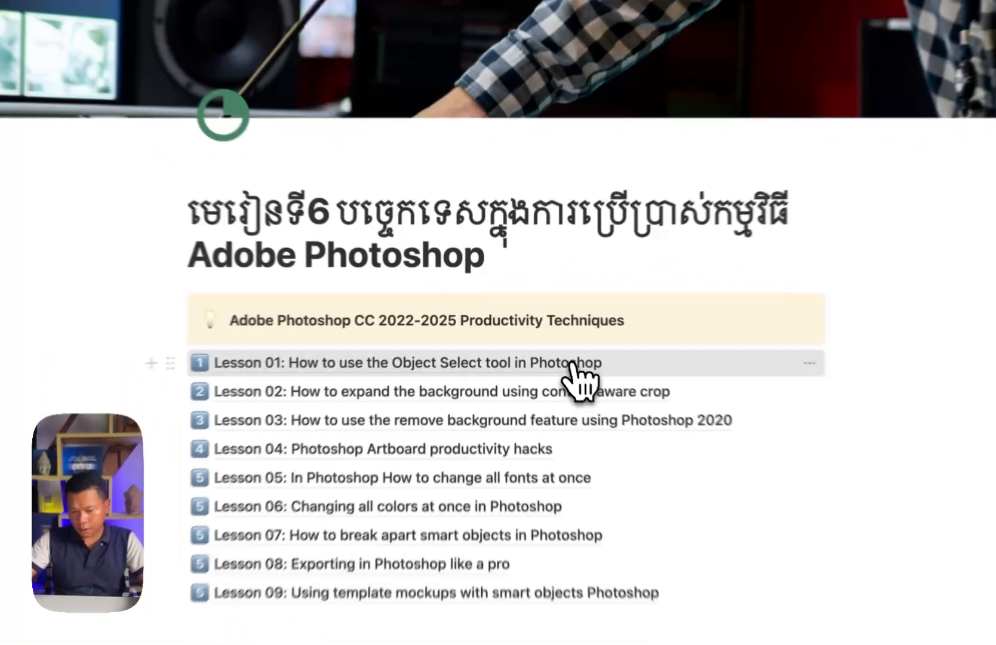
Open the Lesson 01 page on the Object Select tool and save its image, Image 1.jpg, to the Downloads folder.
{"action": "left_click", "coordinate": [532, 329]}
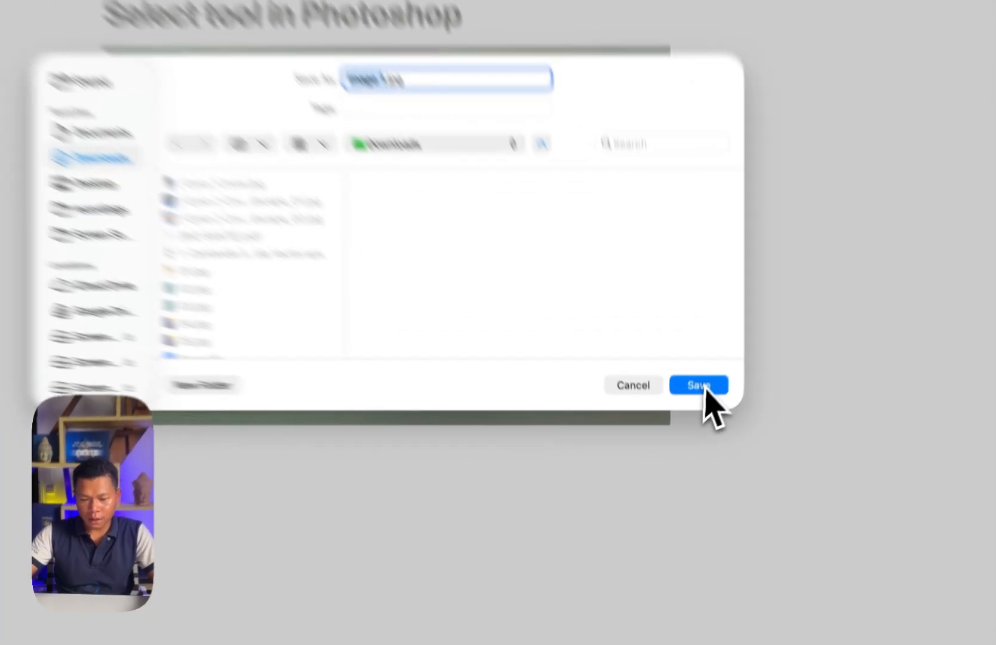
{"action": "left_click", "coordinate": [687, 425]}
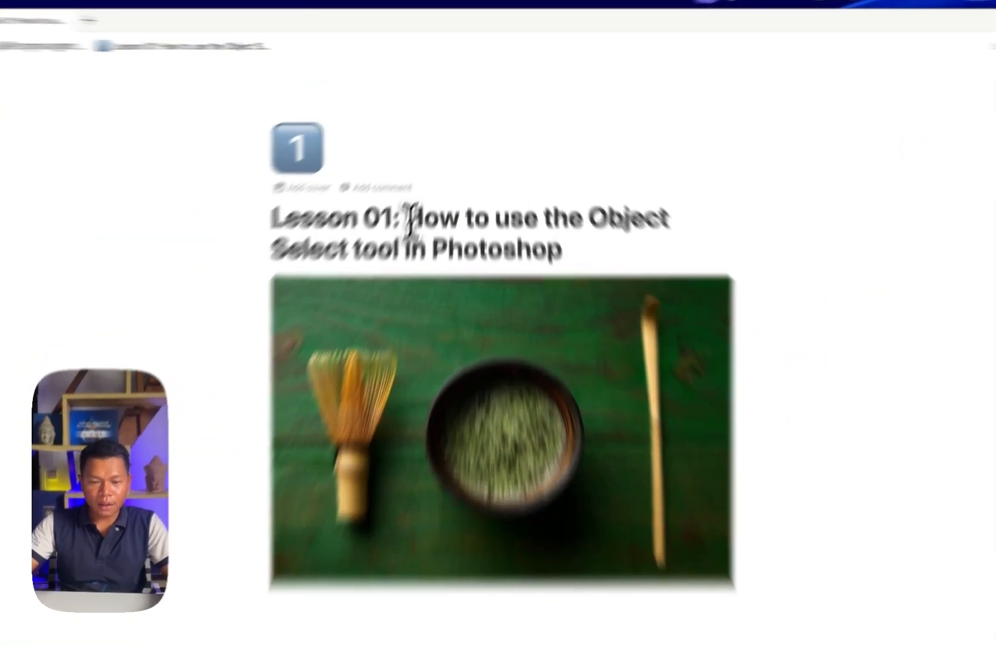
{"action": "left_click_drag", "start_coordinate": [426, 176], "coordinate": [540, 193]}
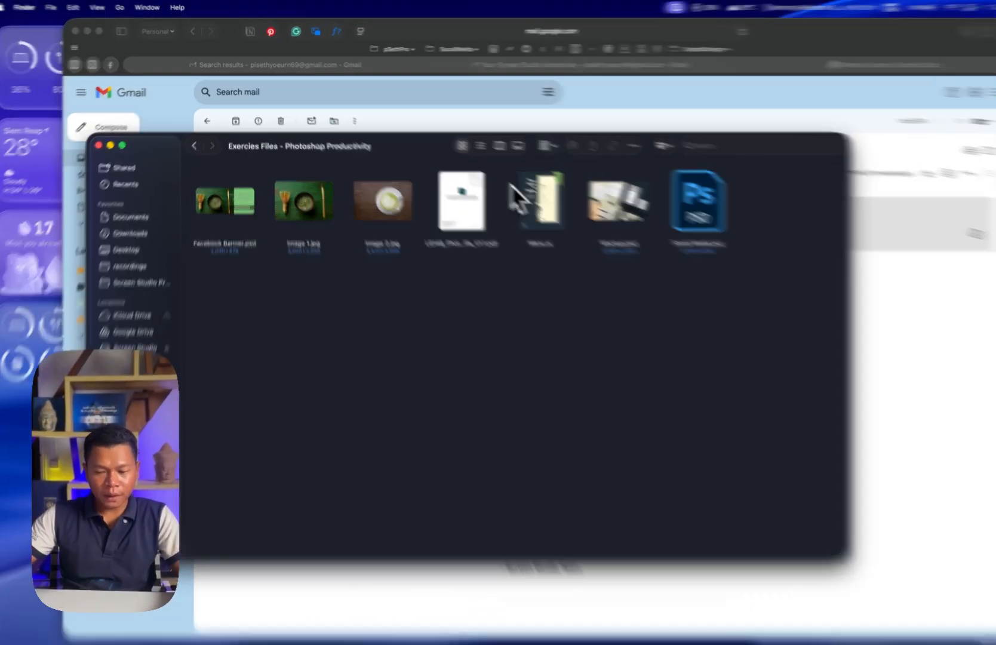
Open Image 1.jpg from the Exercies Files - Photoshop Productivity folder in Adobe Photoshop (Beta).
{"action": "left_click", "coordinate": [303, 207]}
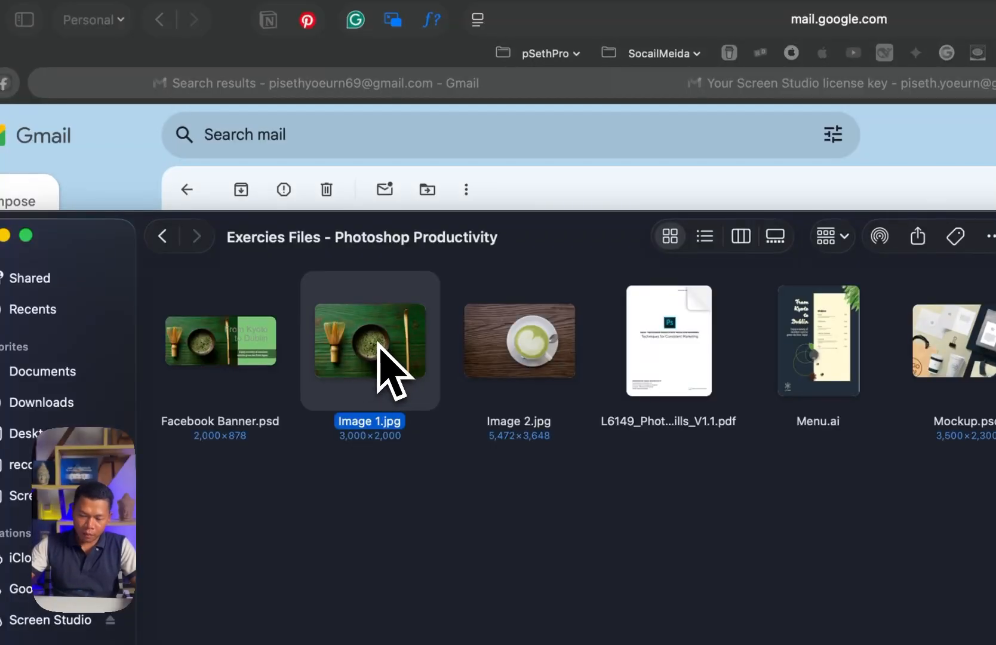
{"action": "right_click", "coordinate": [380, 342]}
{"action": "mouse_move", "coordinate": [443, 380]}
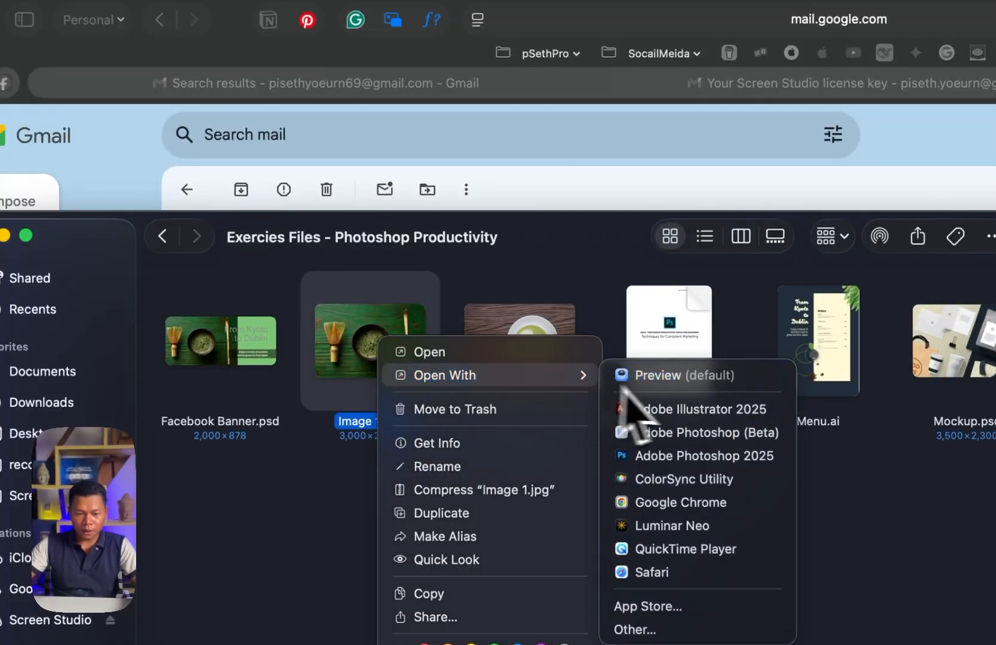
{"action": "left_click", "coordinate": [693, 432]}
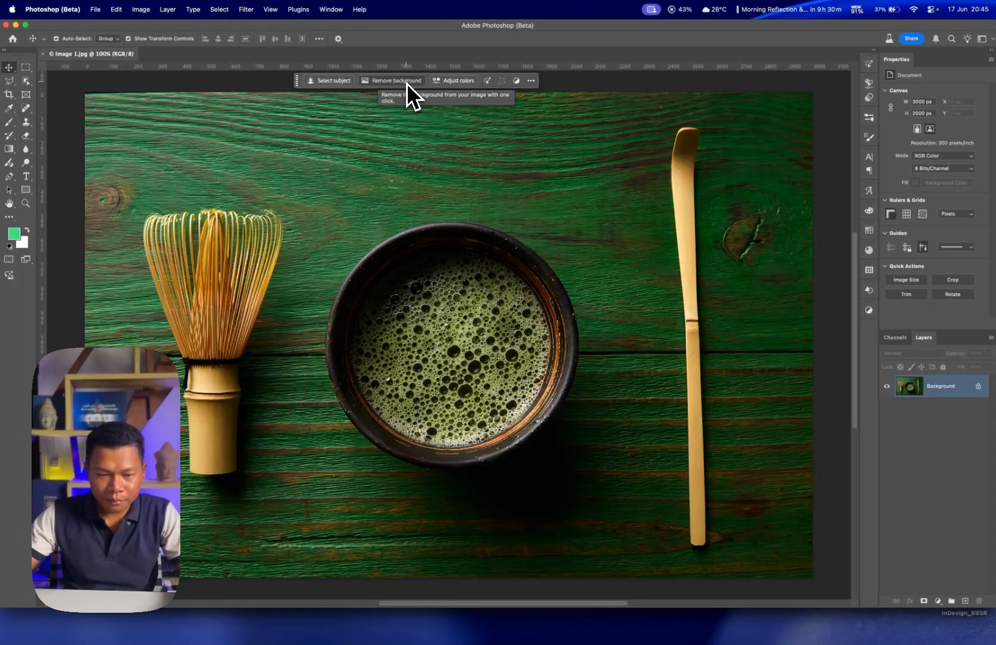
Move the contextual task bar off the photo to above the rulers and activate the Object Selection tool.
{"action": "left_click_drag", "start_coordinate": [297, 81], "coordinate": [304, 80]}
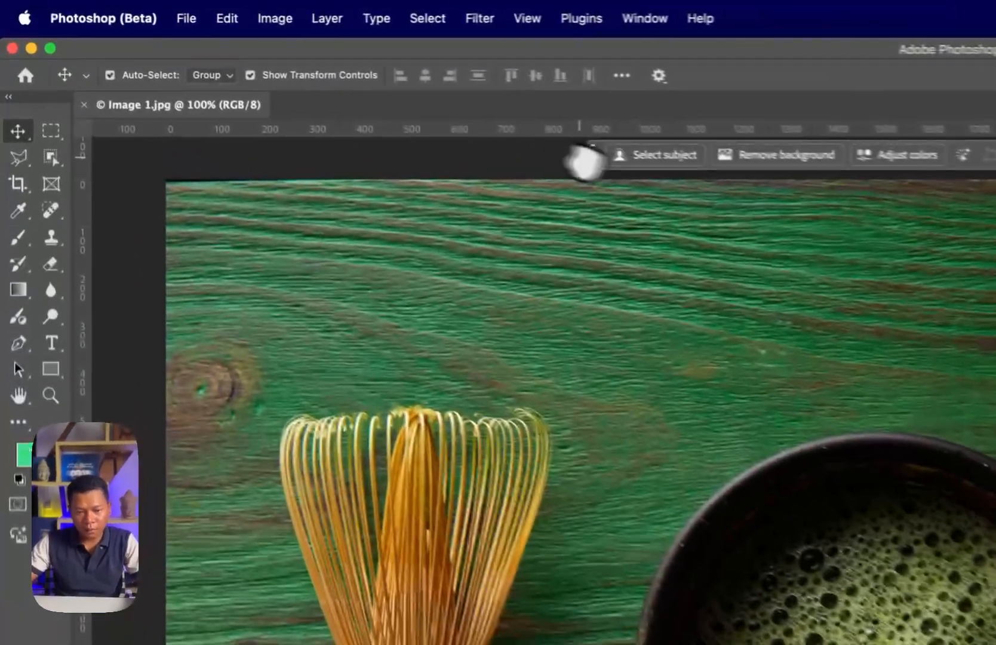
{"action": "left_click_drag", "start_coordinate": [585, 160], "coordinate": [657, 115]}
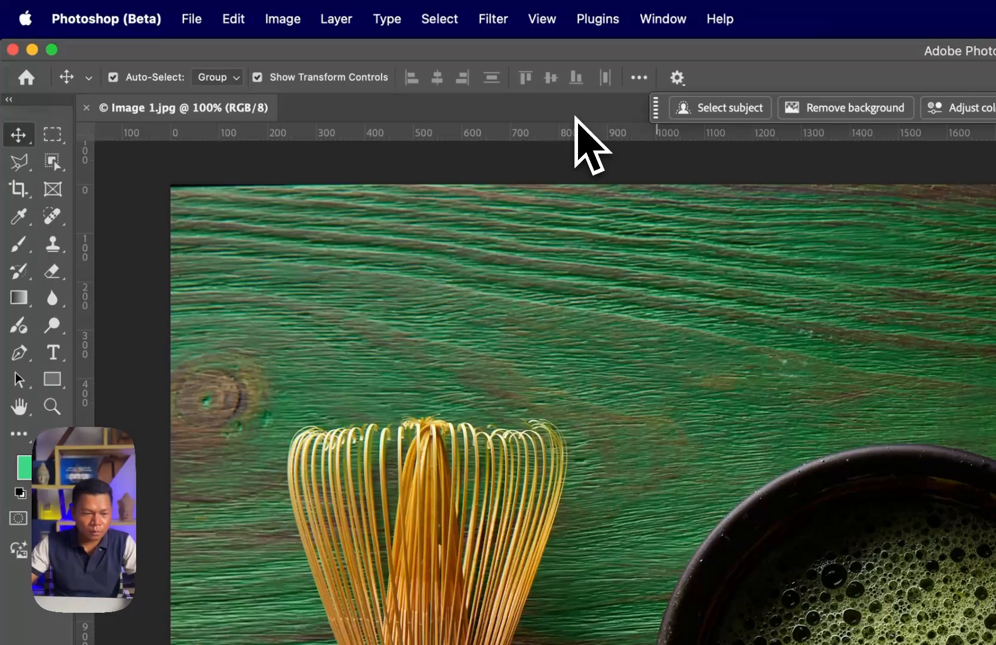
{"action": "left_click", "coordinate": [53, 137]}
{"action": "left_click", "coordinate": [54, 162]}
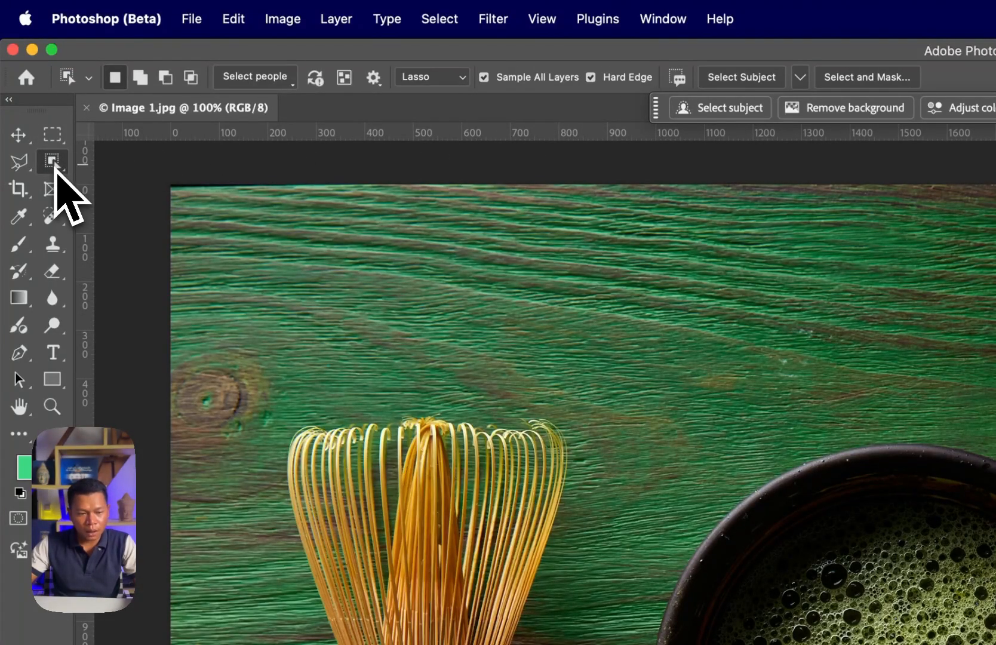
{"action": "left_click", "coordinate": [54, 162]}
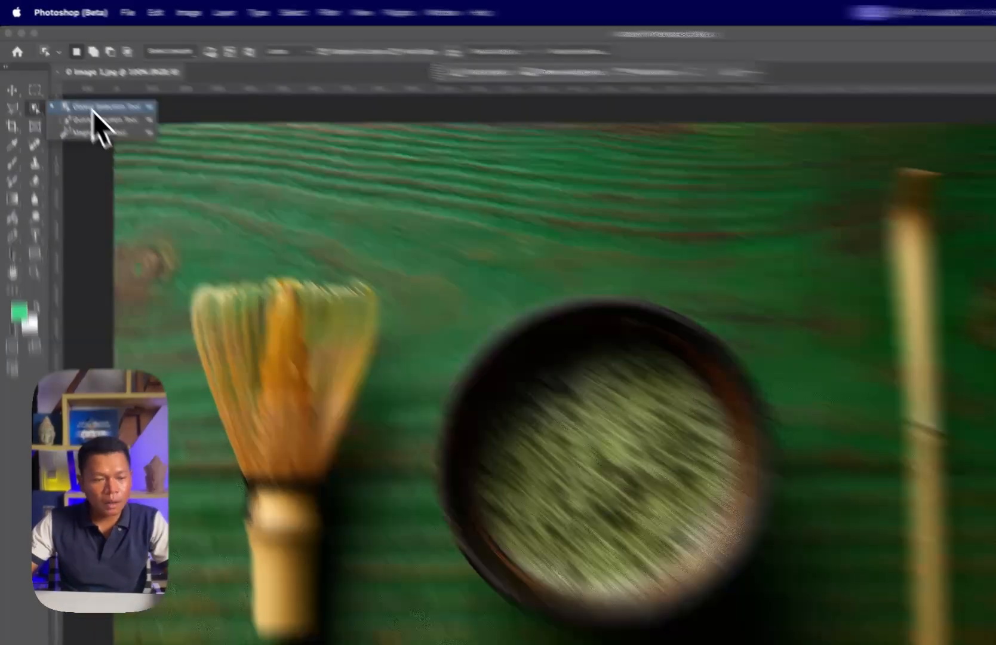
{"action": "left_click", "coordinate": [71, 79]}
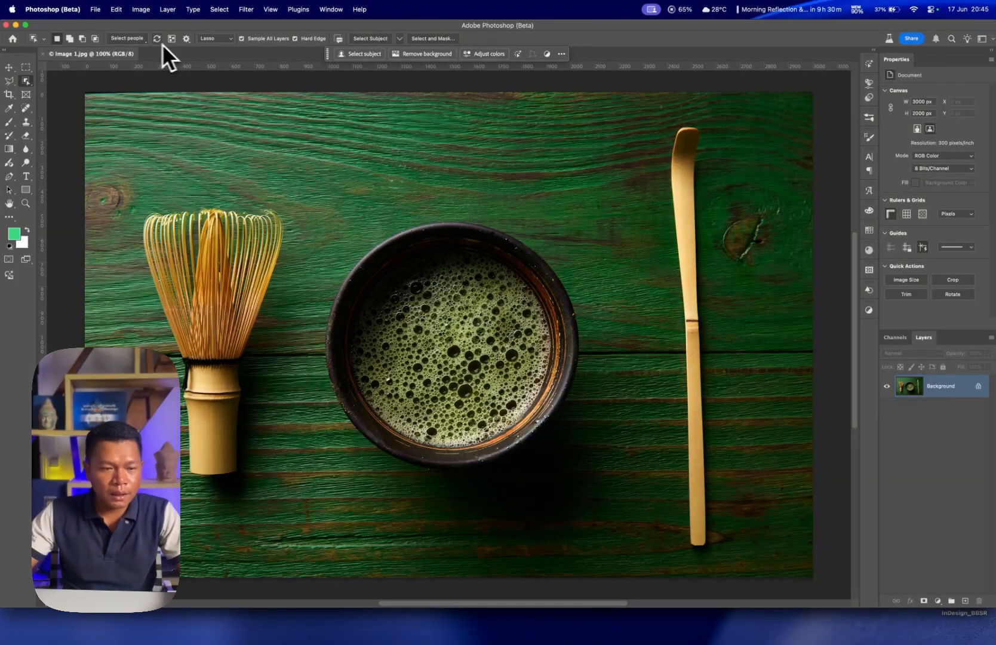
Select the matcha bowl in the middle of the photo with the Object Selection tool and clear the selection.
{"action": "left_click", "coordinate": [130, 40]}
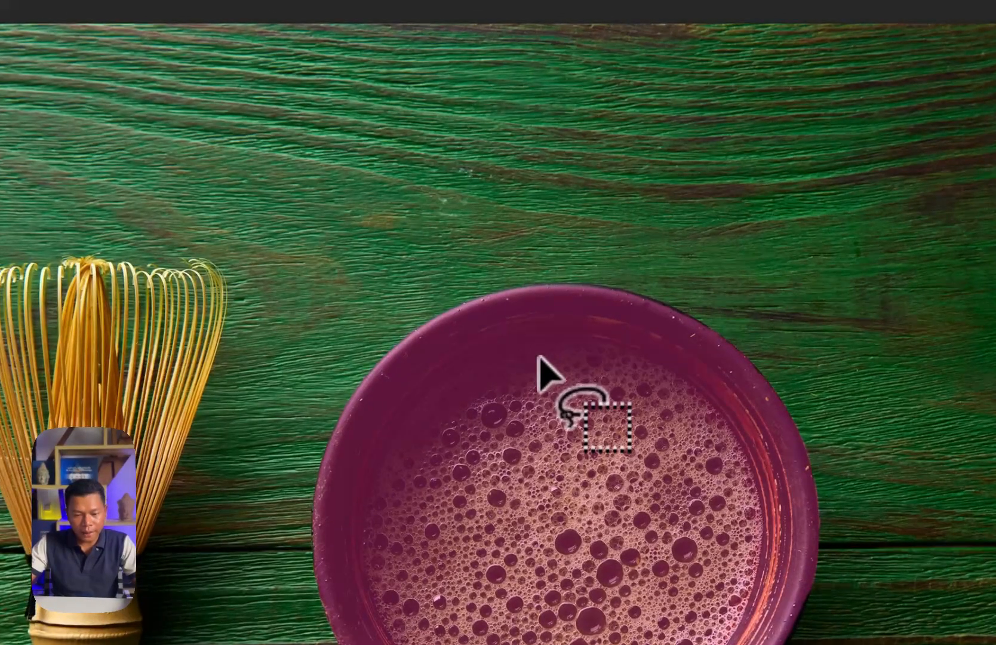
{"action": "left_click", "coordinate": [538, 357]}
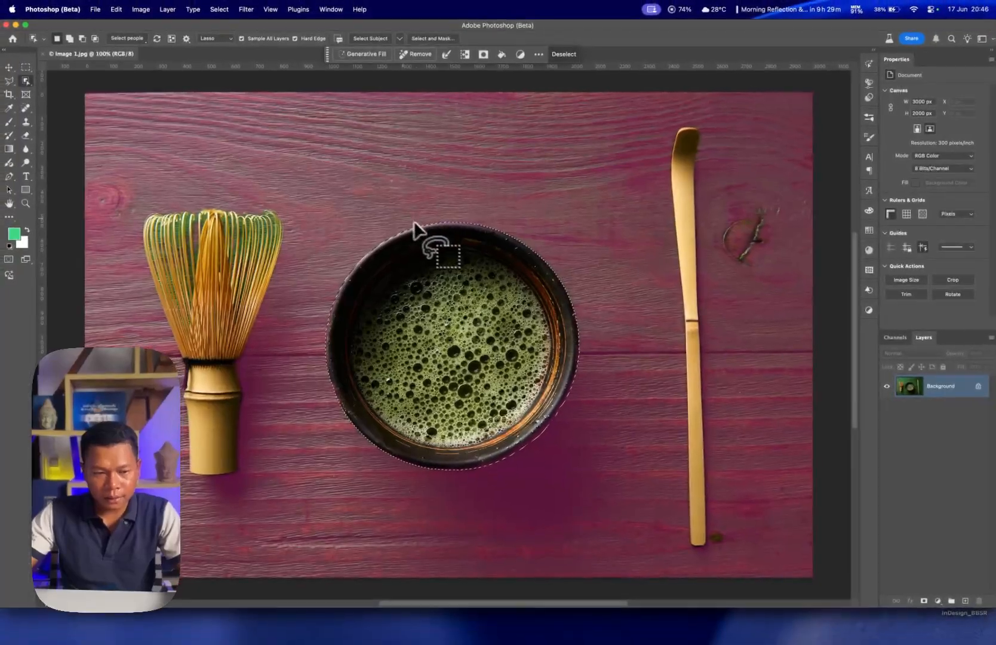
{"action": "key", "text": "v"}
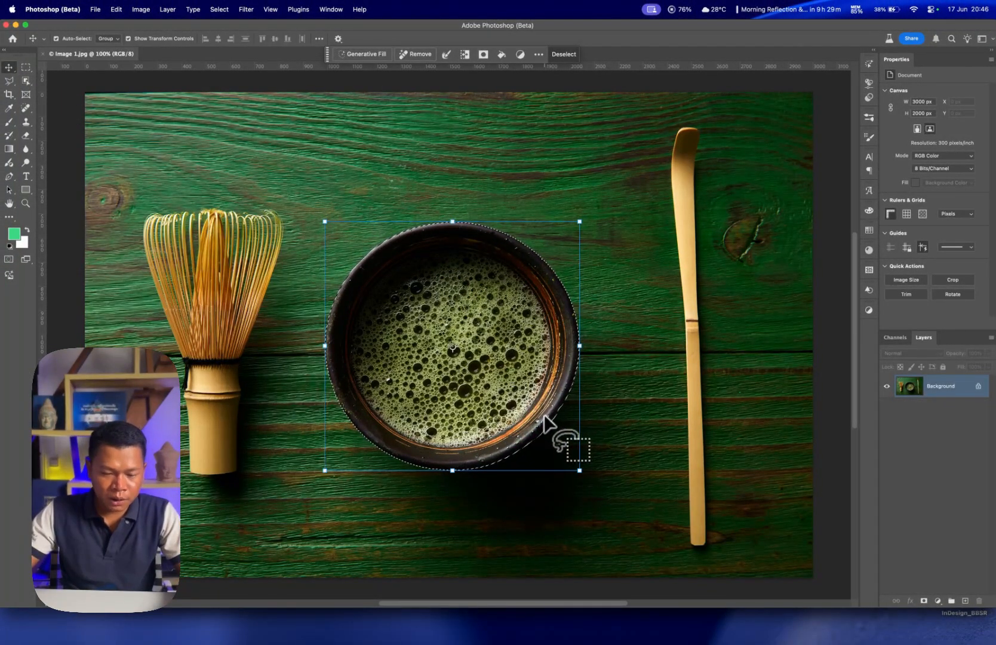
{"action": "key", "text": "super+d"}
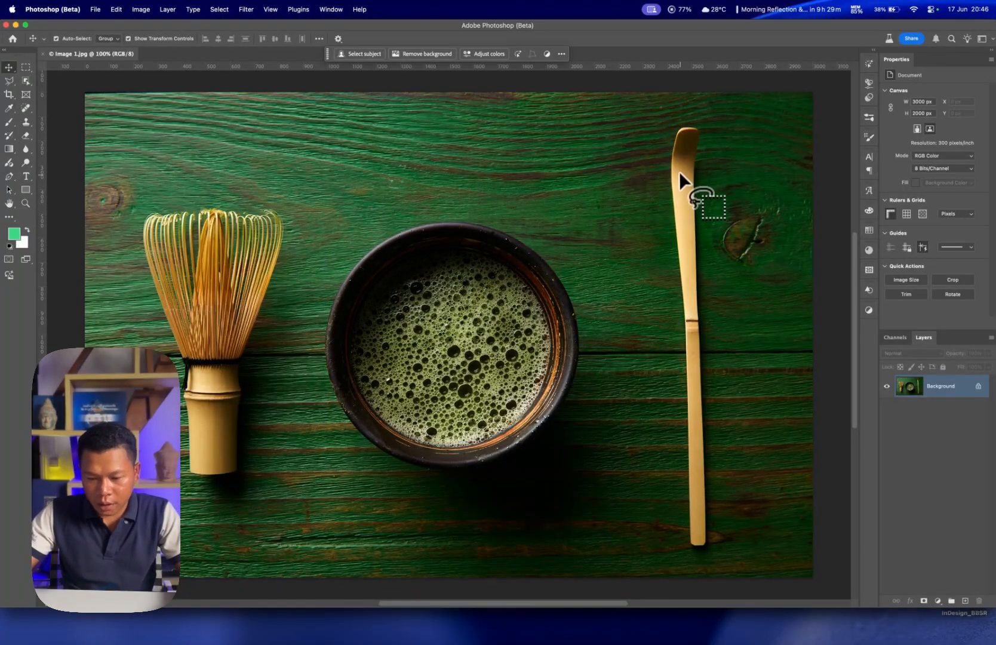
Select the bamboo scoop with the Object Selection tool, then deselect it and return to the Move tool.
{"action": "key", "text": "w"}
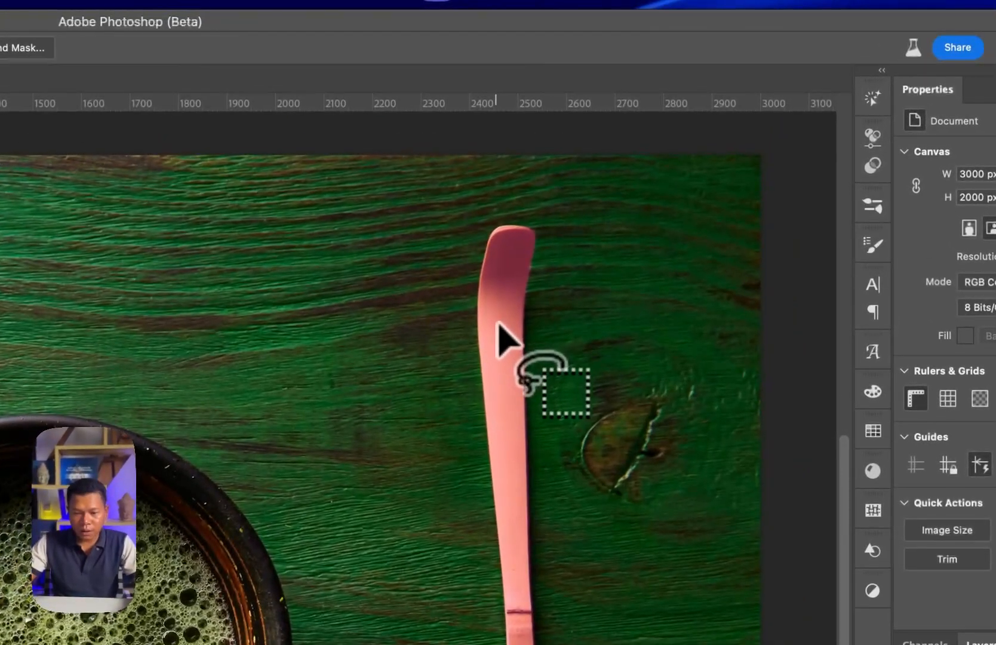
{"action": "left_click", "coordinate": [680, 172]}
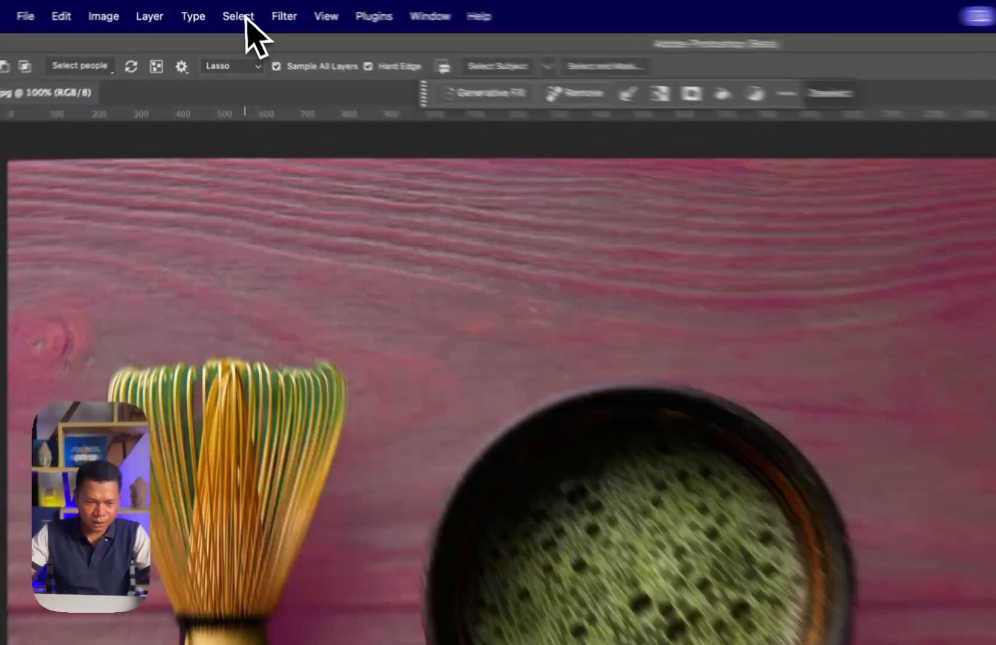
{"action": "left_click", "coordinate": [242, 17]}
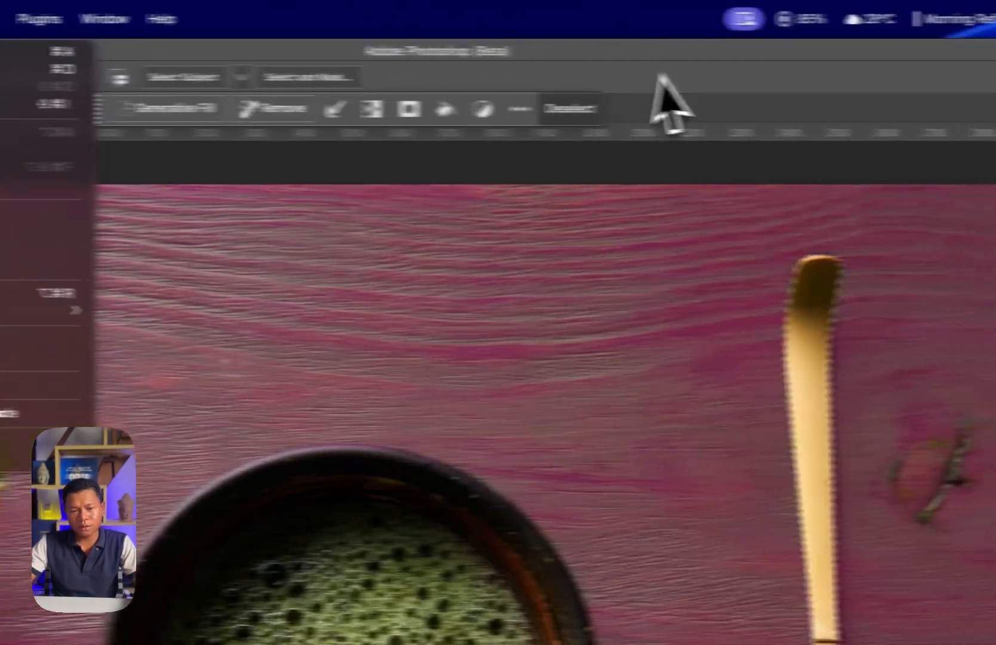
{"action": "left_click", "coordinate": [632, 74]}
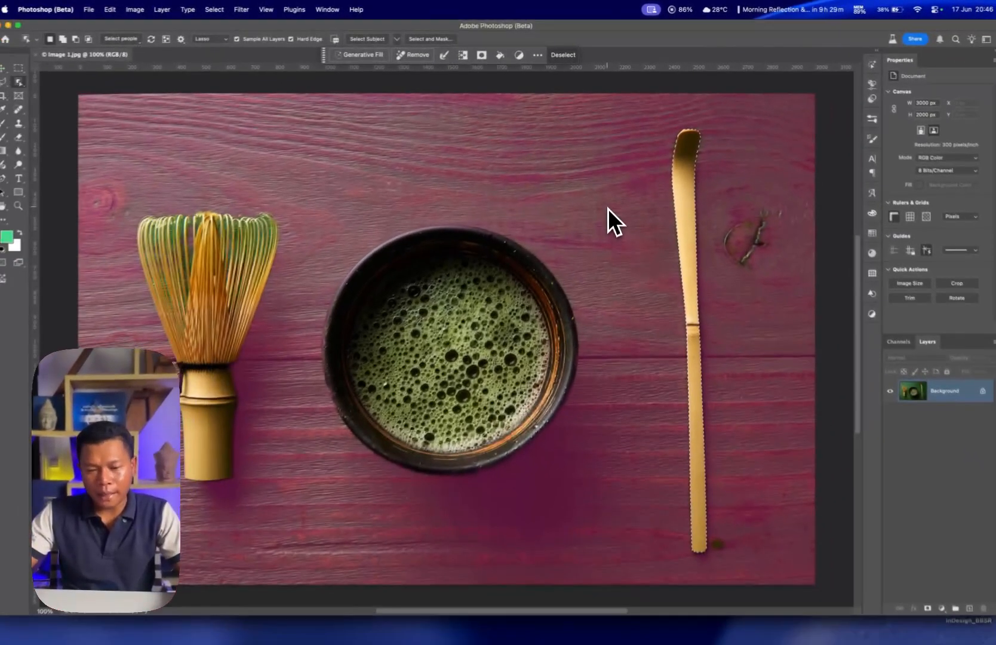
{"action": "key", "text": "super+d"}
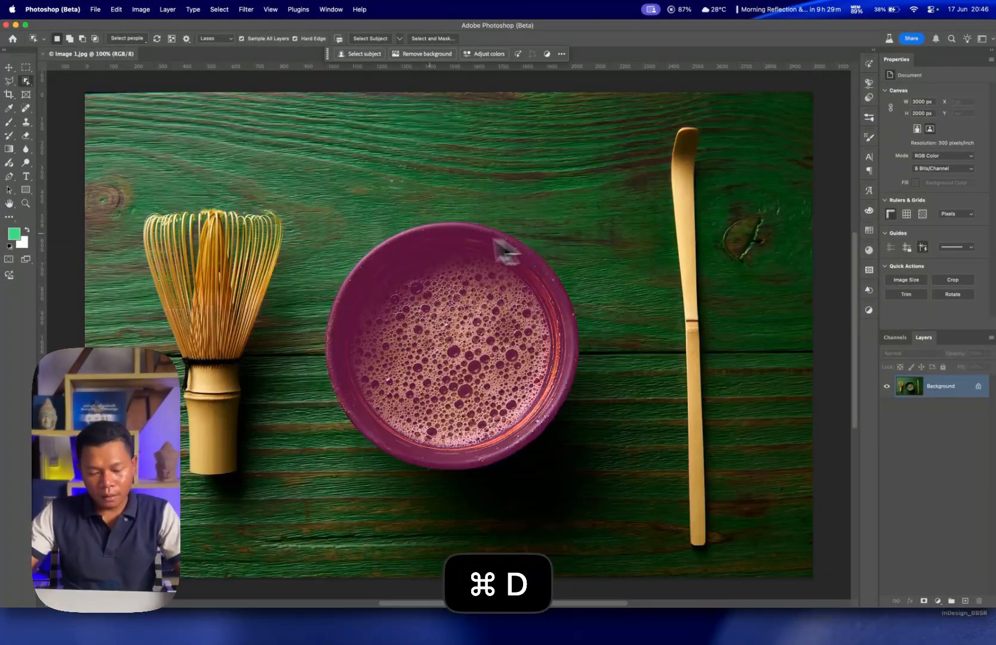
{"action": "key", "text": "v"}
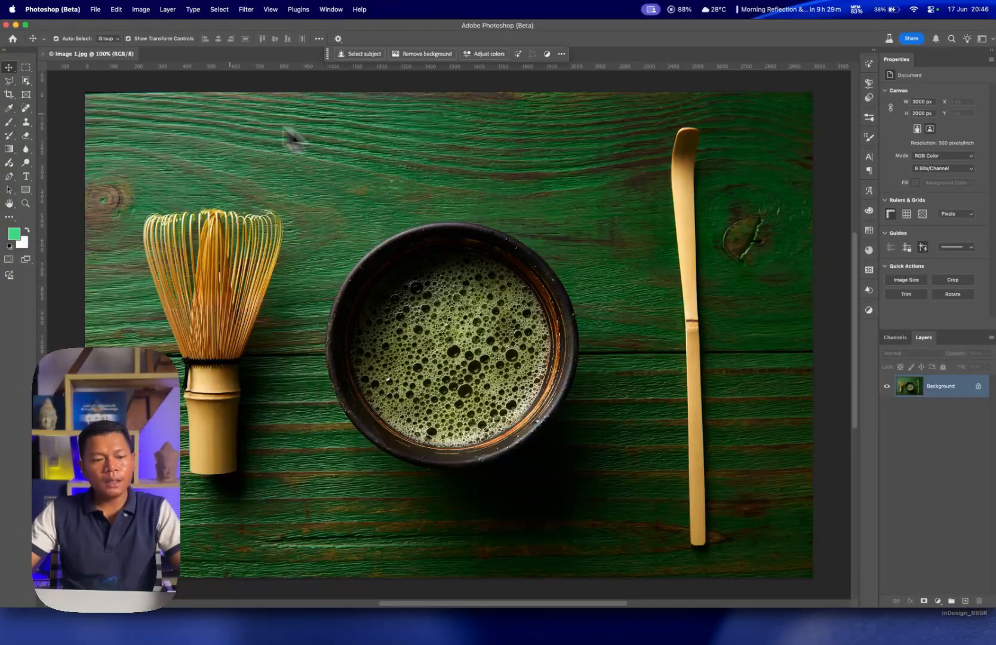
Show all selectable objects in the photo with the Object Selection tool and select the matcha bowl.
{"action": "key", "text": "w"}
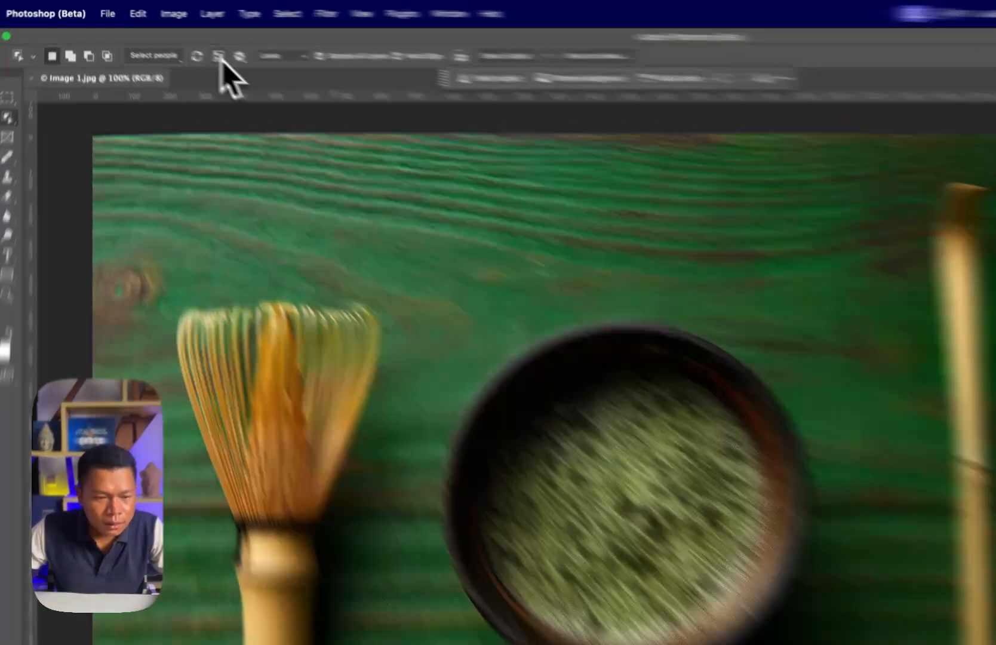
{"action": "left_click", "coordinate": [172, 39]}
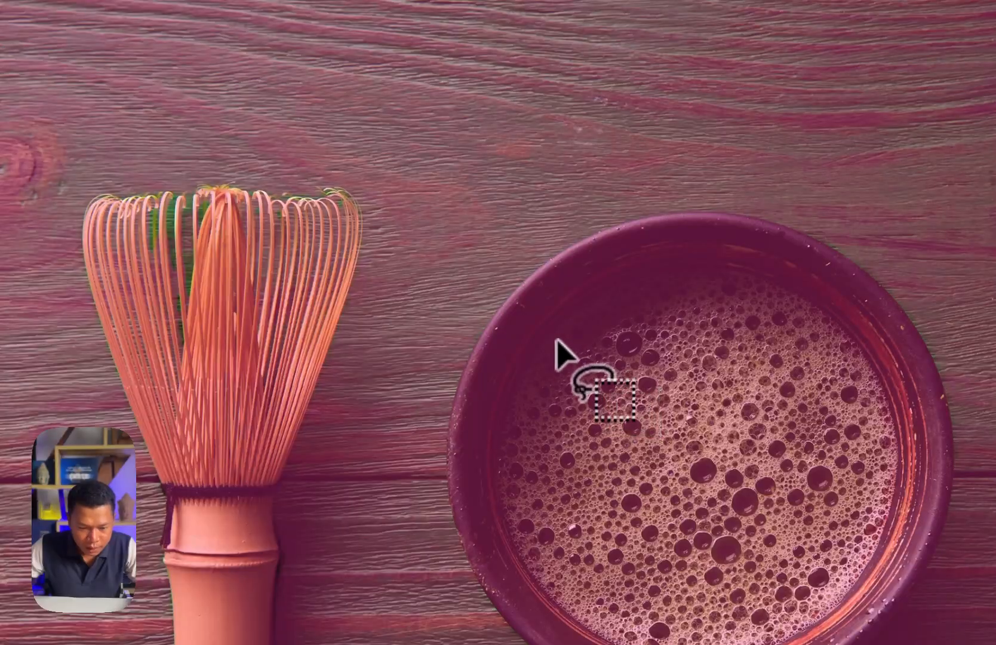
{"action": "left_click", "coordinate": [558, 357]}
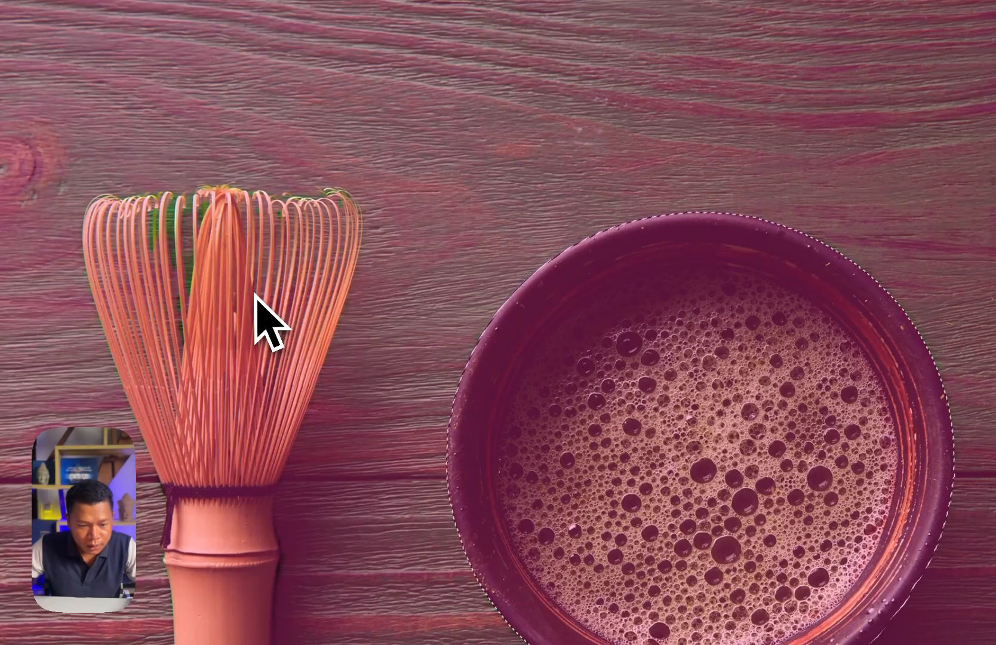
Select the whisk, add the bowl and the scoop to the selection, and deselect everything.
{"action": "left_click", "coordinate": [258, 316]}
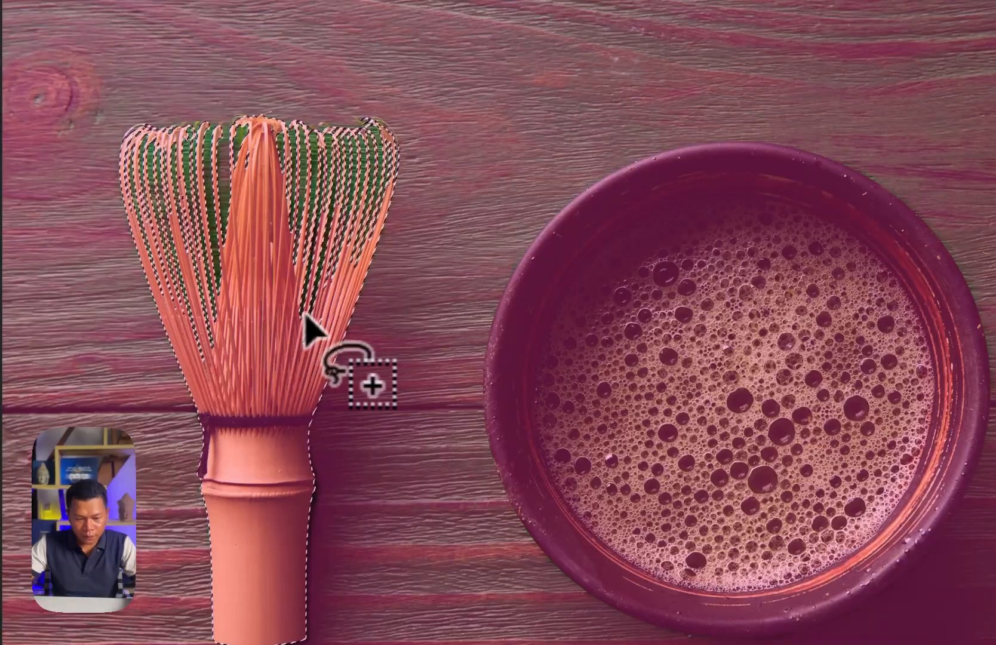
{"action": "left_click", "coordinate": [651, 346], "text": "shift"}
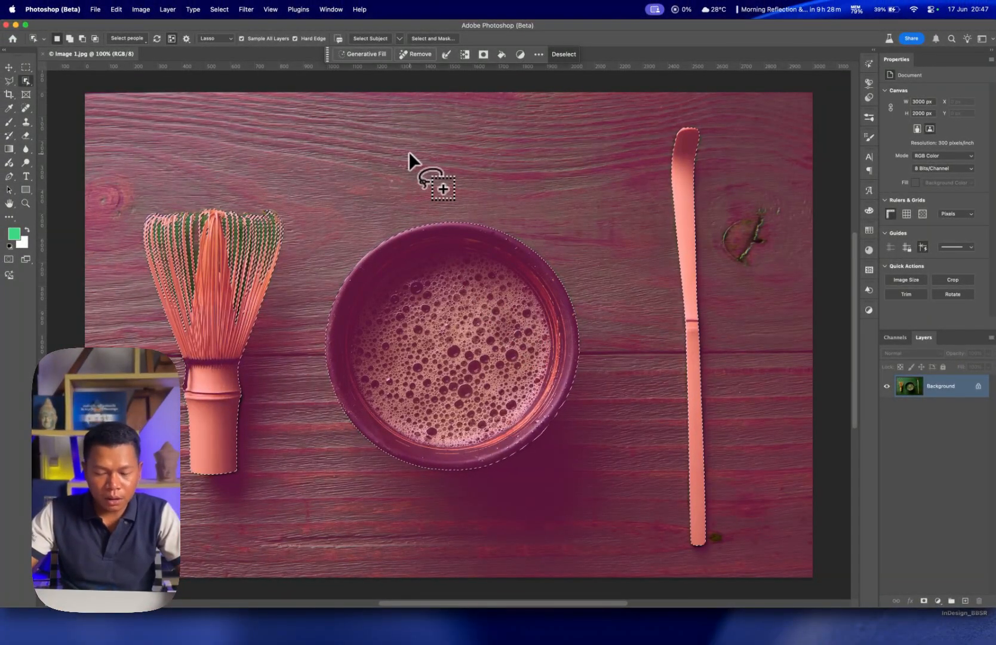
{"action": "key", "text": "super+d"}
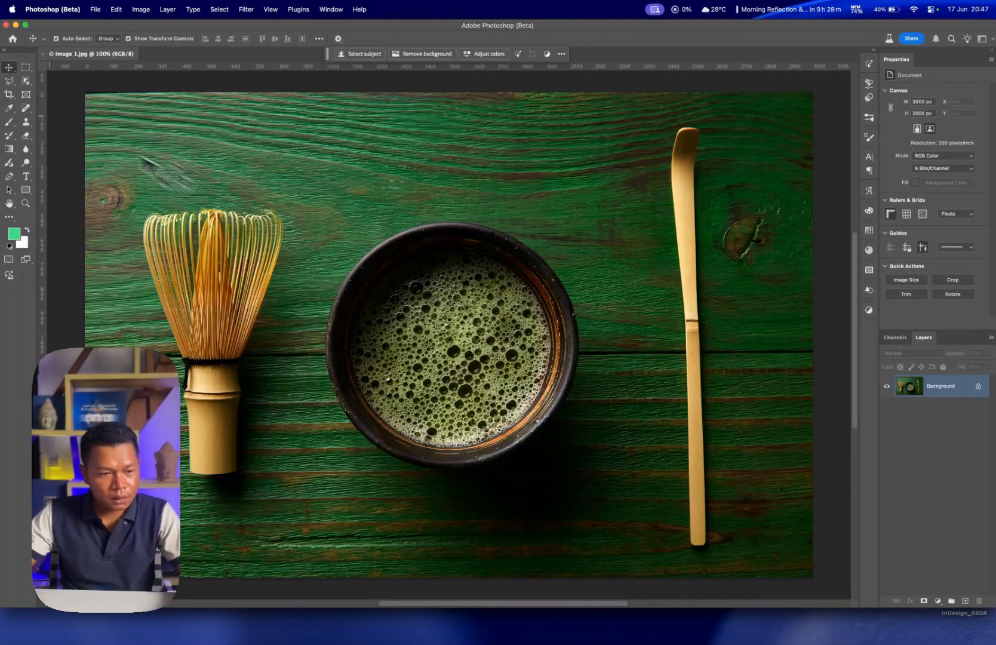
Set the Object Selection mode to Rectangle and select the bamboo scoop with a box of about 319 × 1863 px.
{"action": "key", "text": "w"}
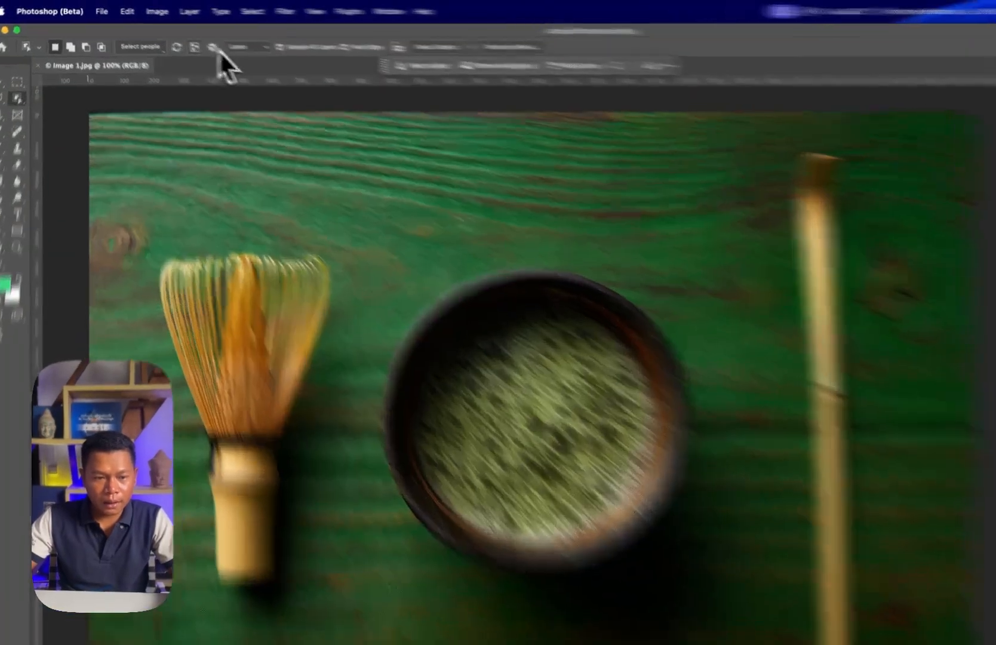
{"action": "left_click", "coordinate": [214, 38]}
{"action": "left_click", "coordinate": [353, 90]}
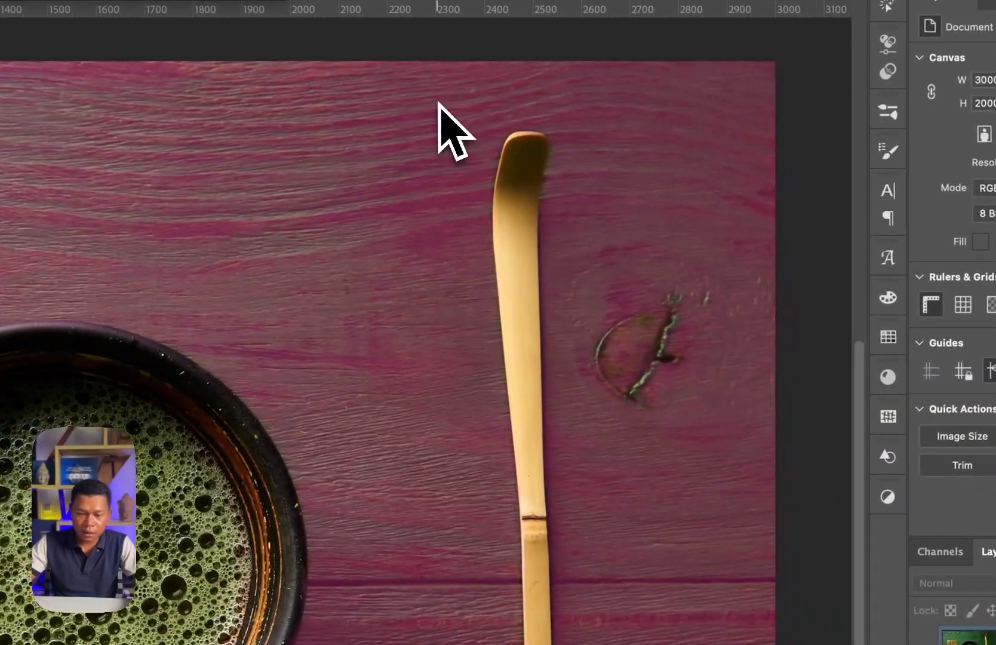
{"action": "left_click_drag", "start_coordinate": [437, 99], "coordinate": [593, 644]}
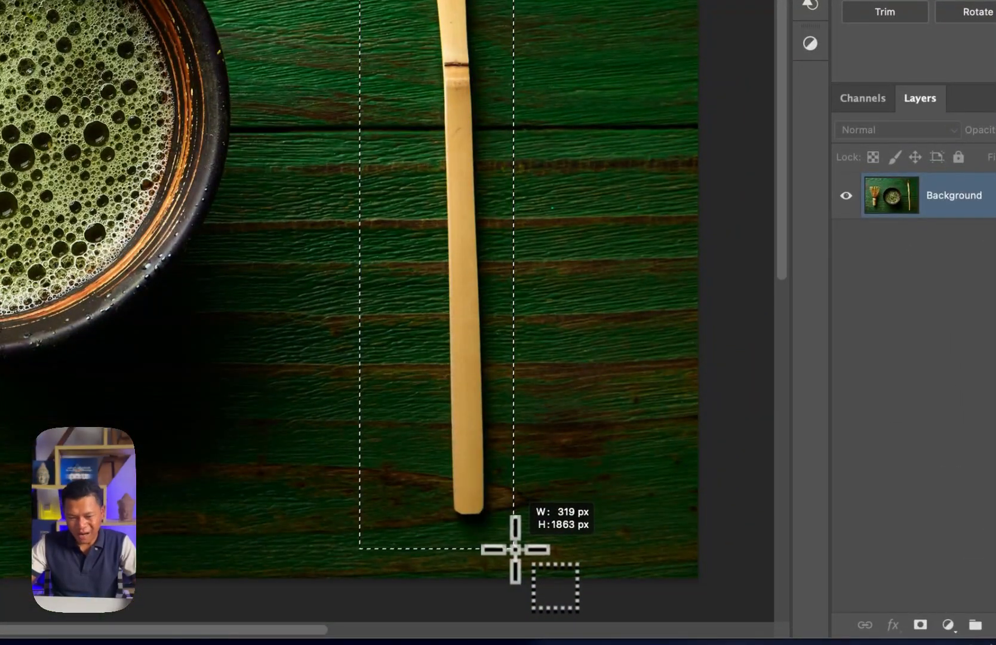
{"action": "left_click_drag", "start_coordinate": [515, 548], "coordinate": [515, 548]}
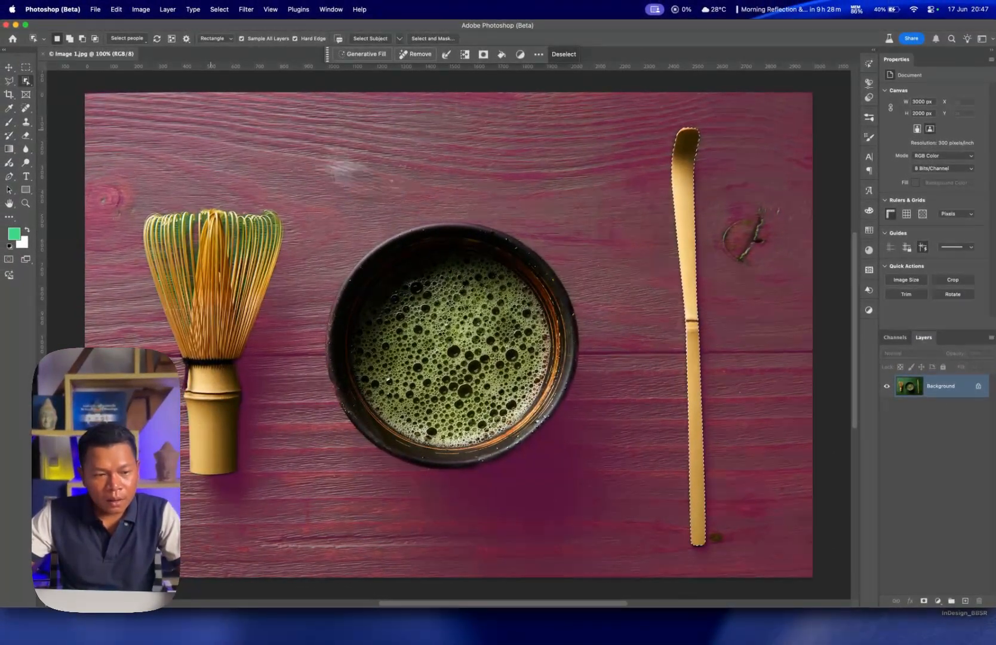
{"action": "key", "text": "v"}
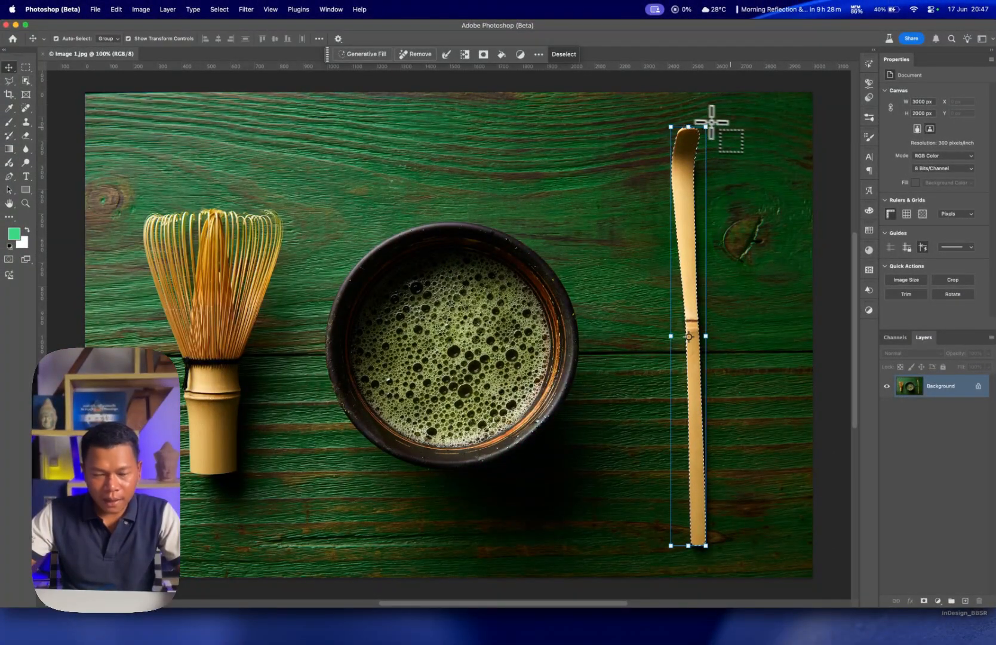
Expand the selection around the bamboo scoop by 20 pixels without applying the effect at canvas bounds.
{"action": "left_click", "coordinate": [227, 9]}
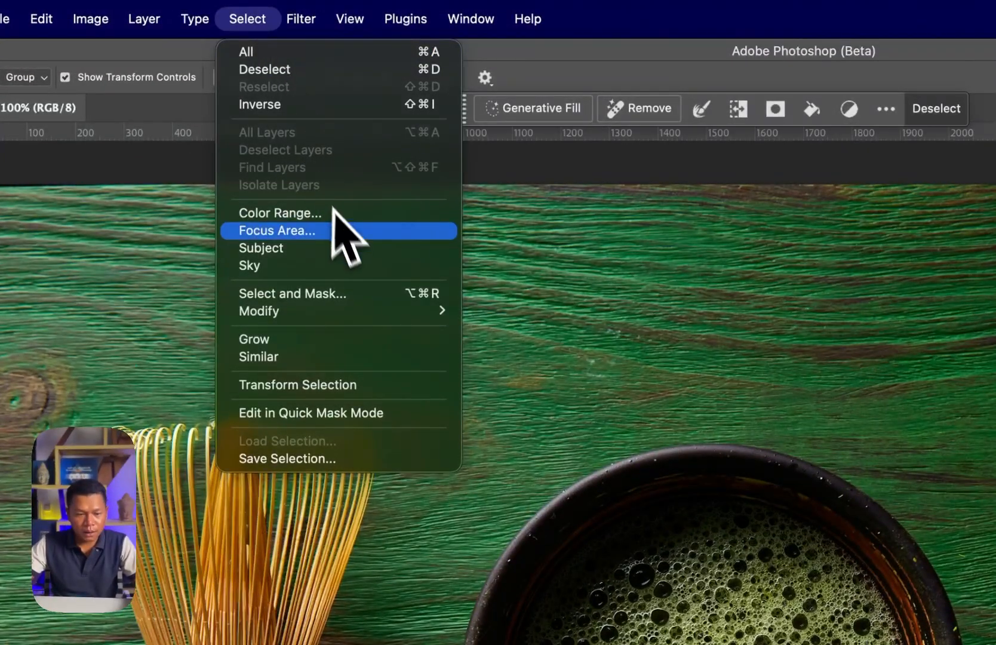
{"action": "mouse_move", "coordinate": [373, 315]}
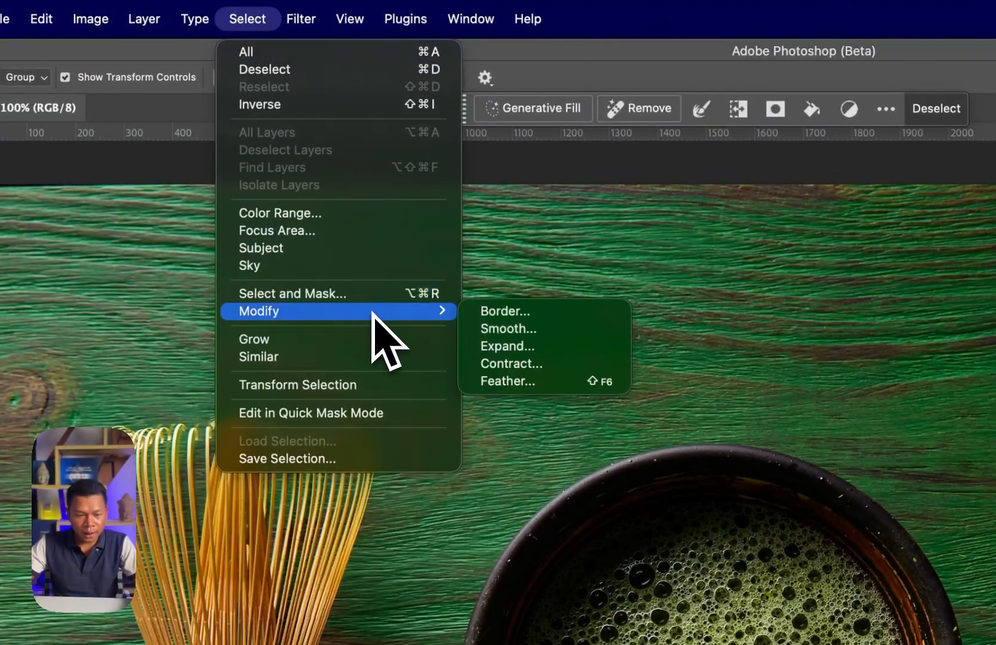
{"action": "left_click", "coordinate": [515, 347]}
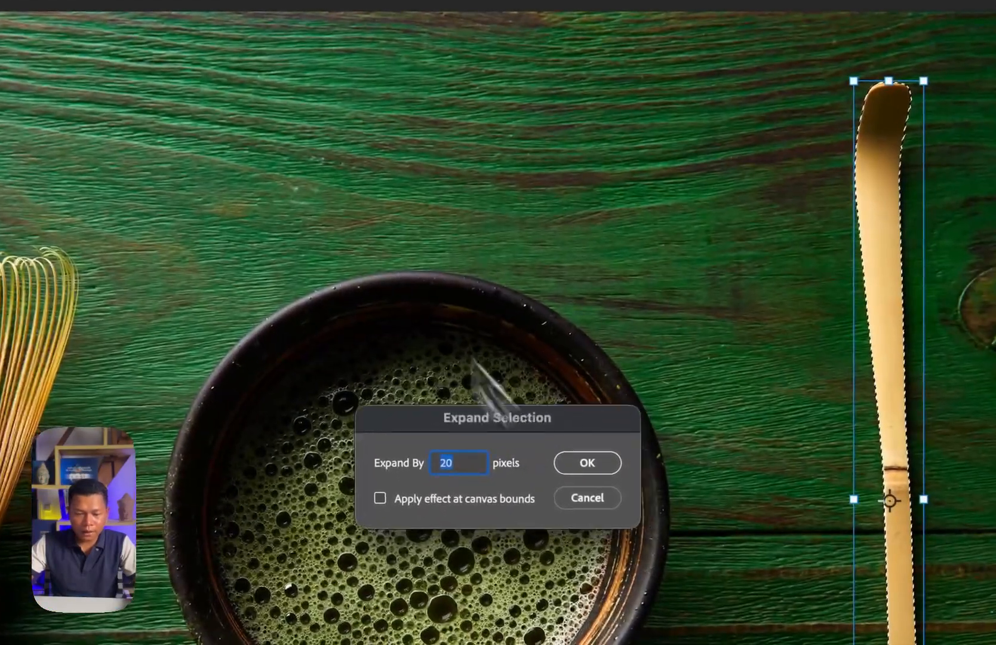
{"action": "left_click_drag", "start_coordinate": [507, 421], "coordinate": [428, 314]}
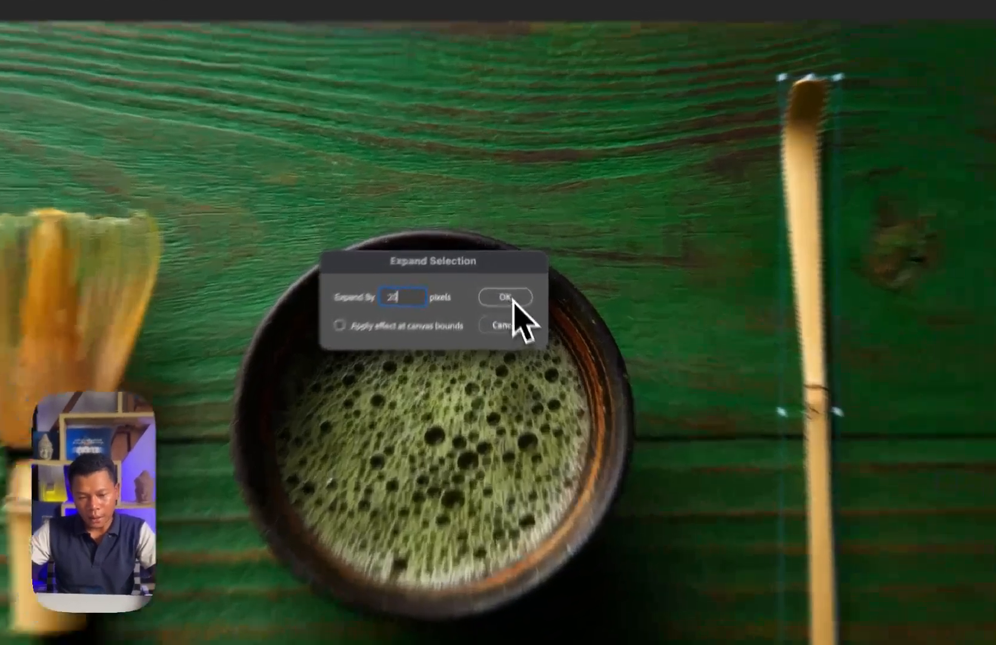
{"action": "left_click", "coordinate": [508, 297]}
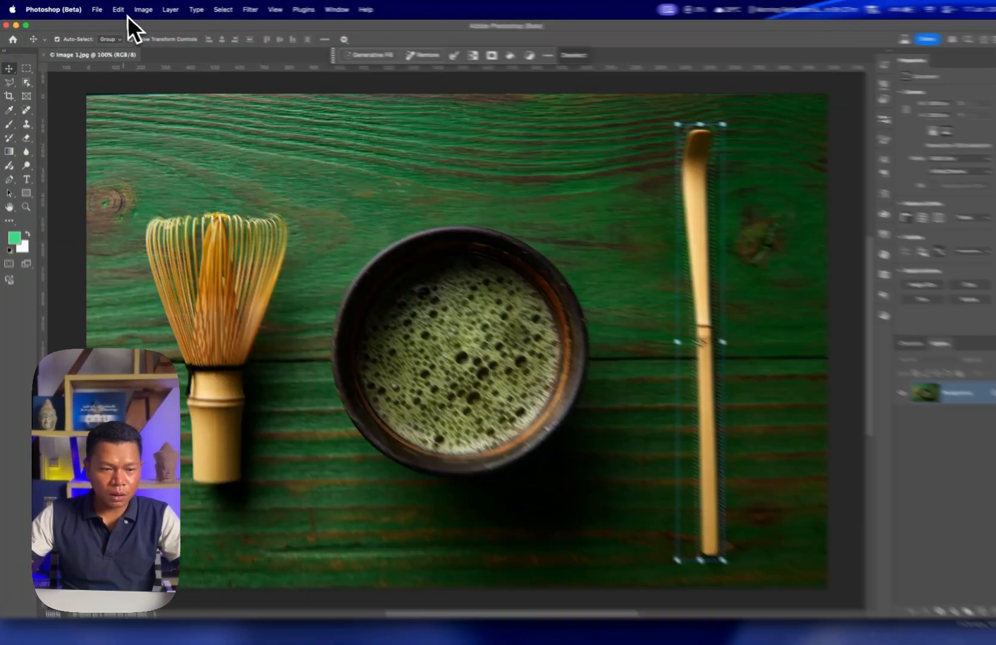
Remove the scoop with Content-Aware Fill output to a new layer, then clear the selection.
{"action": "left_click", "coordinate": [118, 9]}
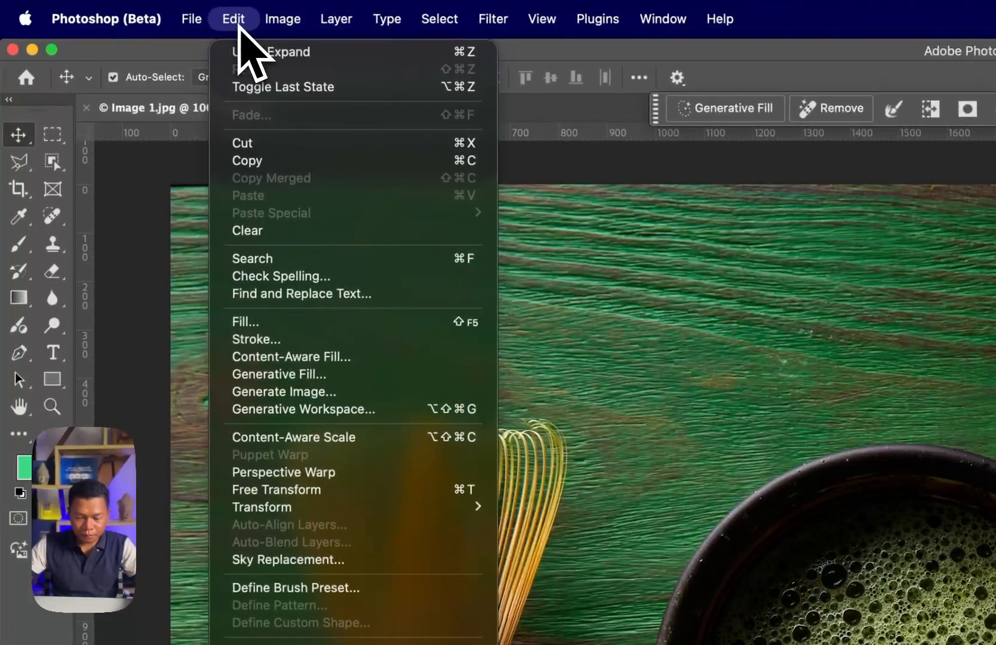
{"action": "left_click", "coordinate": [365, 357]}
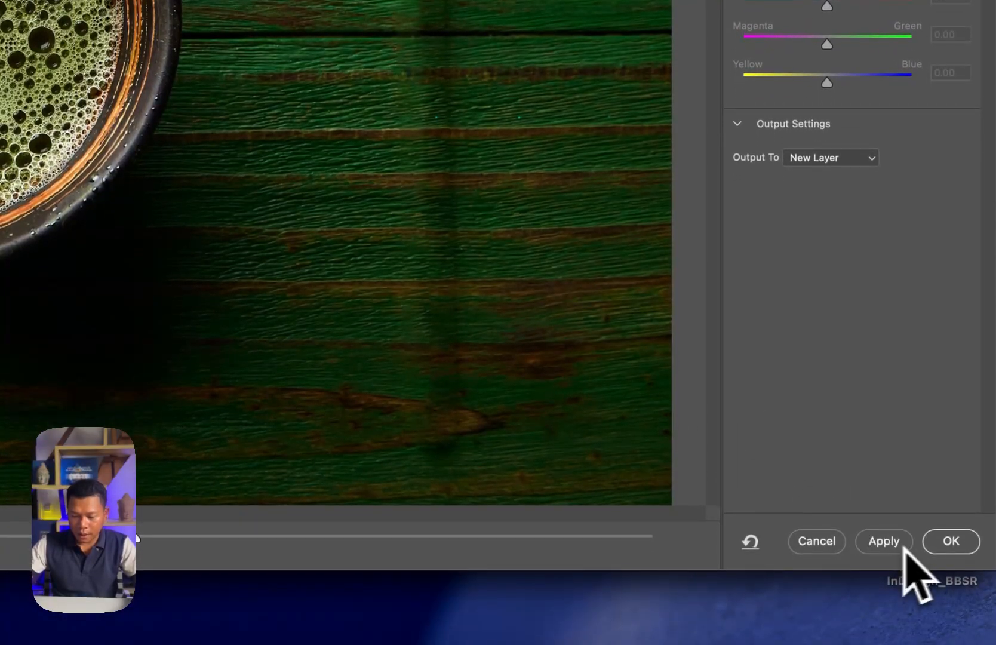
{"action": "left_click", "coordinate": [955, 541]}
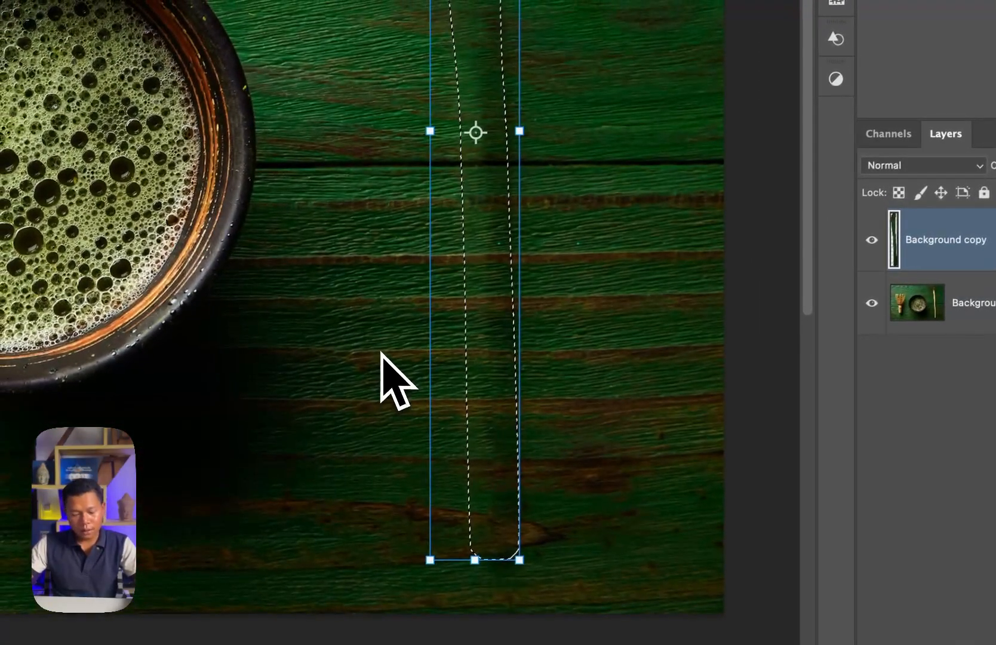
{"action": "key", "text": "super+d"}
{"action": "left_click", "coordinate": [617, 214]}
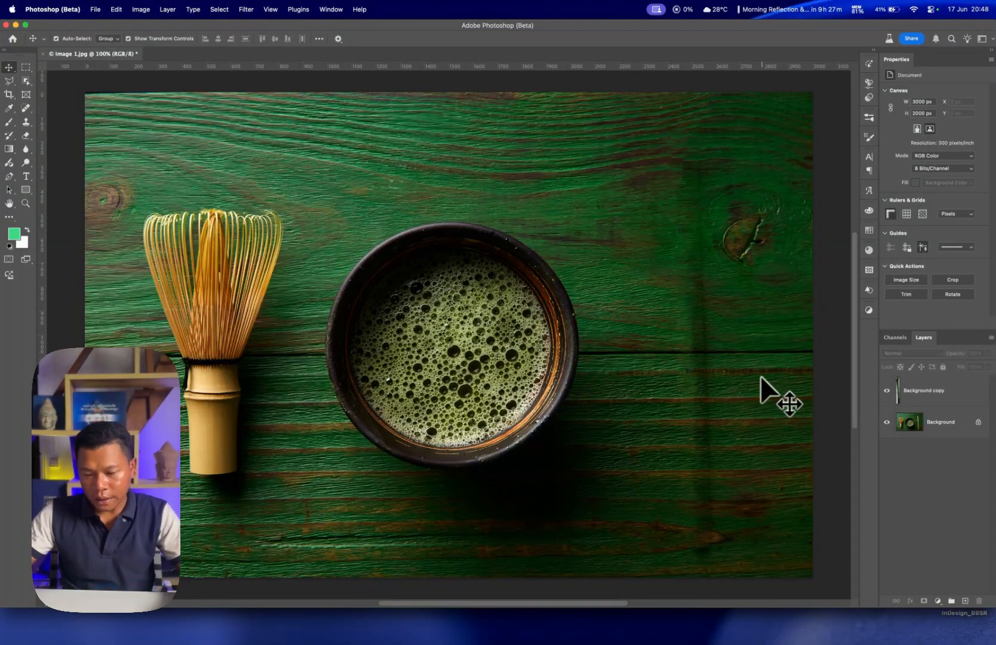
Merge the Background copy layer with the Background layer.
{"action": "left_click", "coordinate": [919, 391]}
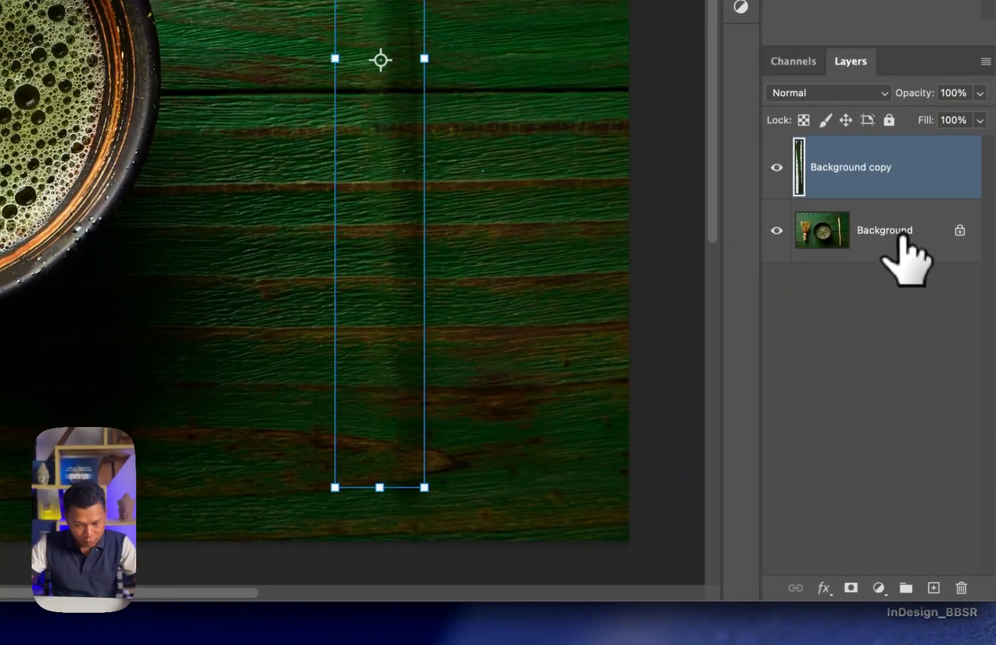
{"action": "left_click", "coordinate": [901, 239]}
{"action": "left_click", "coordinate": [872, 167]}
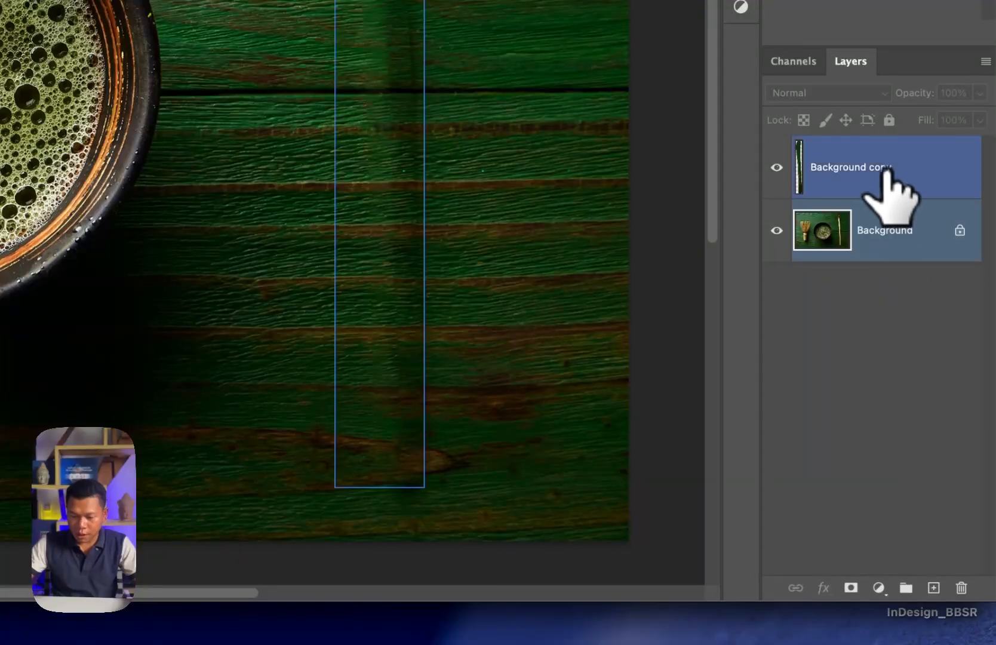
{"action": "left_click", "coordinate": [894, 240]}
{"action": "left_click", "coordinate": [896, 185]}
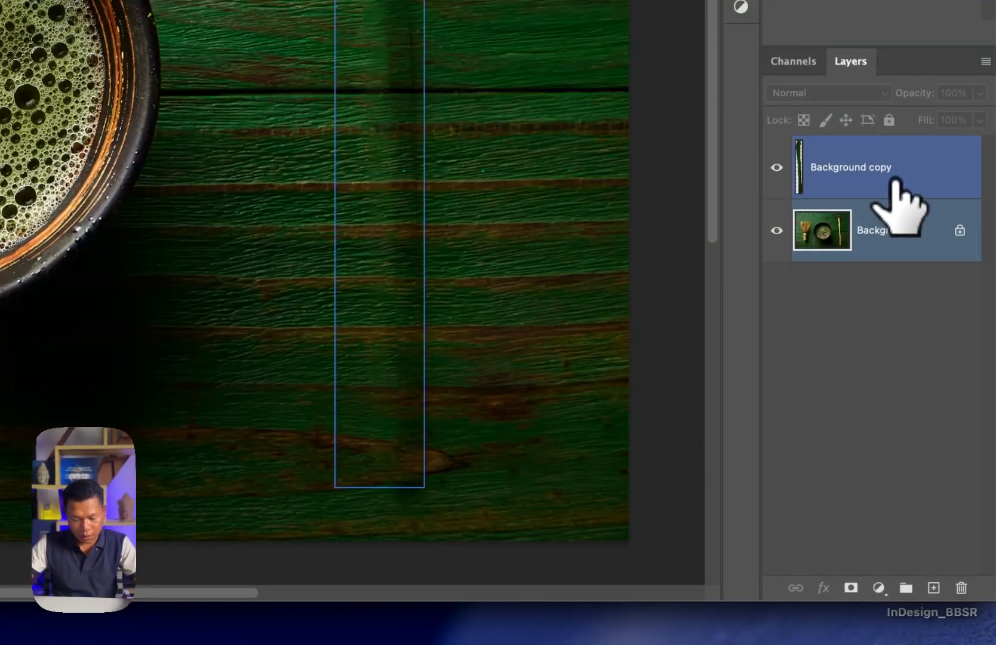
{"action": "left_click", "coordinate": [895, 180], "text": "shift"}
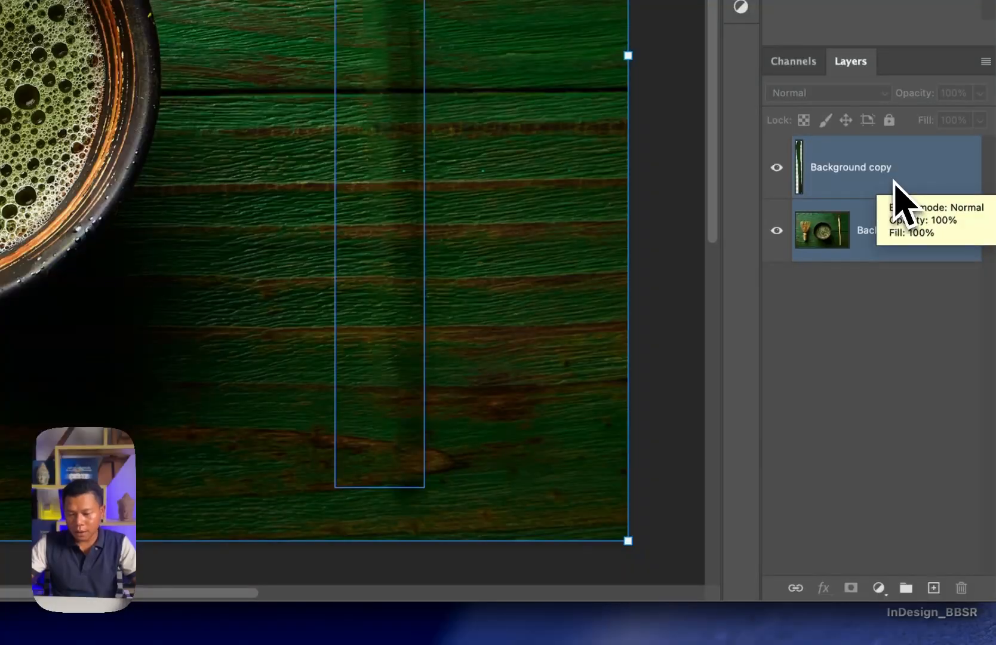
{"action": "right_click", "coordinate": [894, 182]}
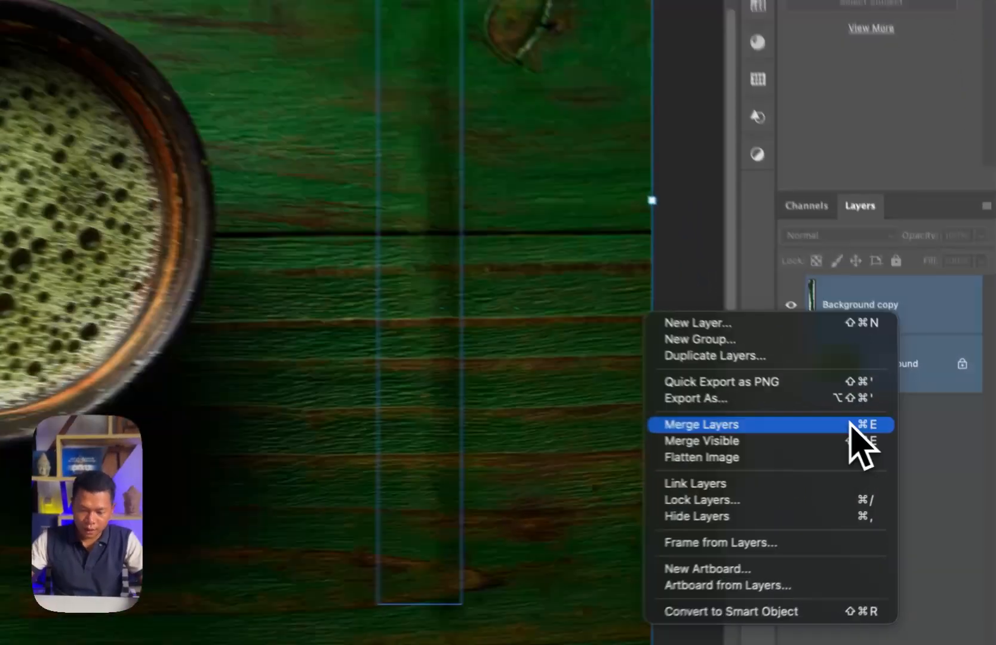
{"action": "left_click", "coordinate": [919, 454]}
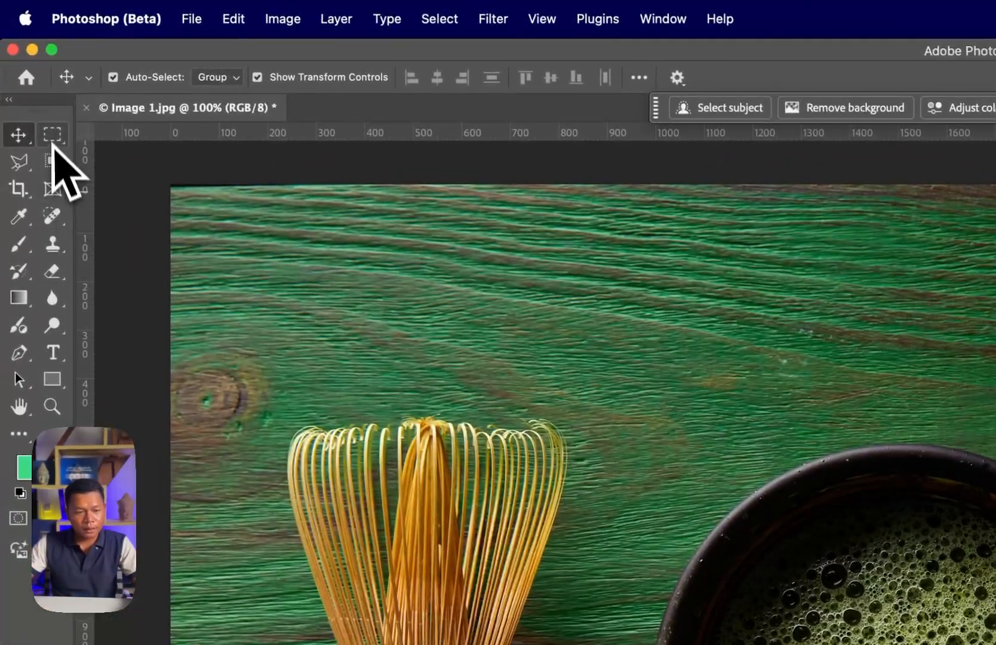
Marquee-select the dark vertical strip left where the scoop was, replace it using Content-Aware Fill on a new layer, and deselect.
{"action": "left_click", "coordinate": [41, 130]}
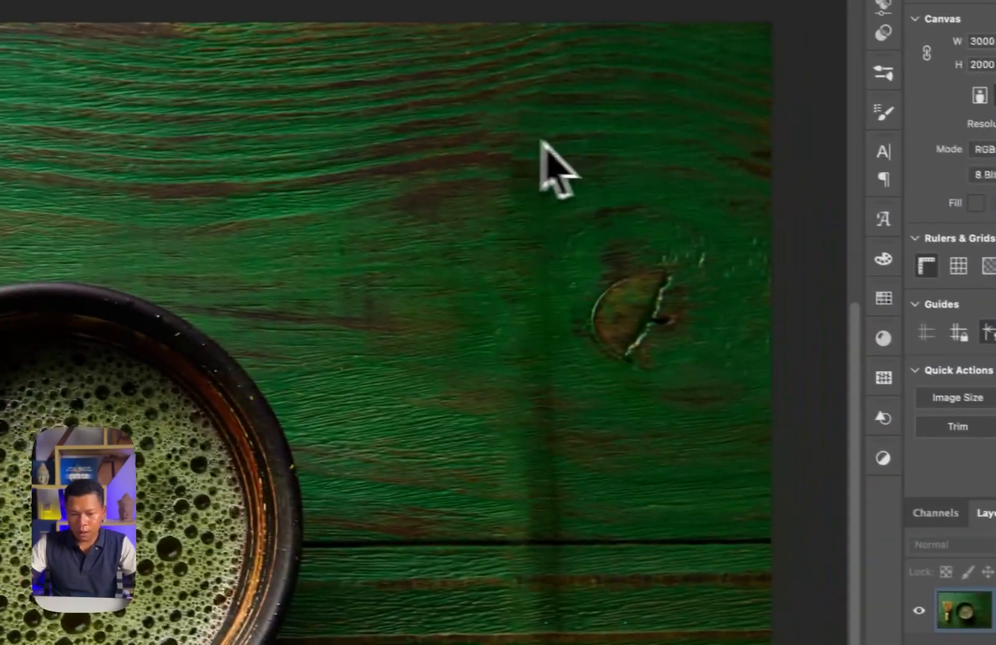
{"action": "left_click_drag", "start_coordinate": [479, 127], "coordinate": [494, 572]}
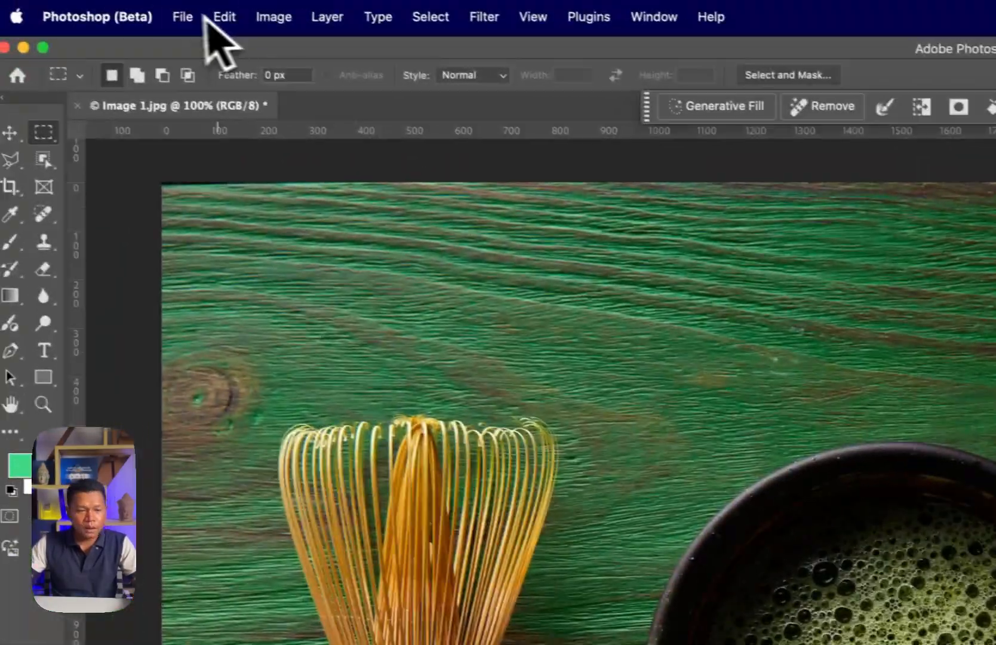
{"action": "left_click", "coordinate": [218, 18]}
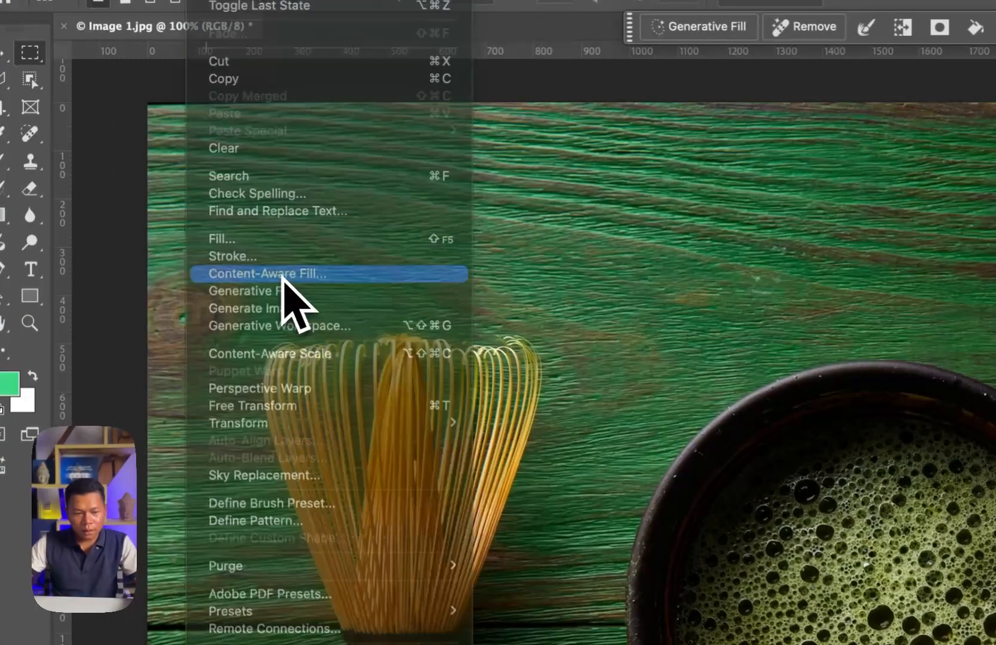
{"action": "left_click", "coordinate": [153, 179]}
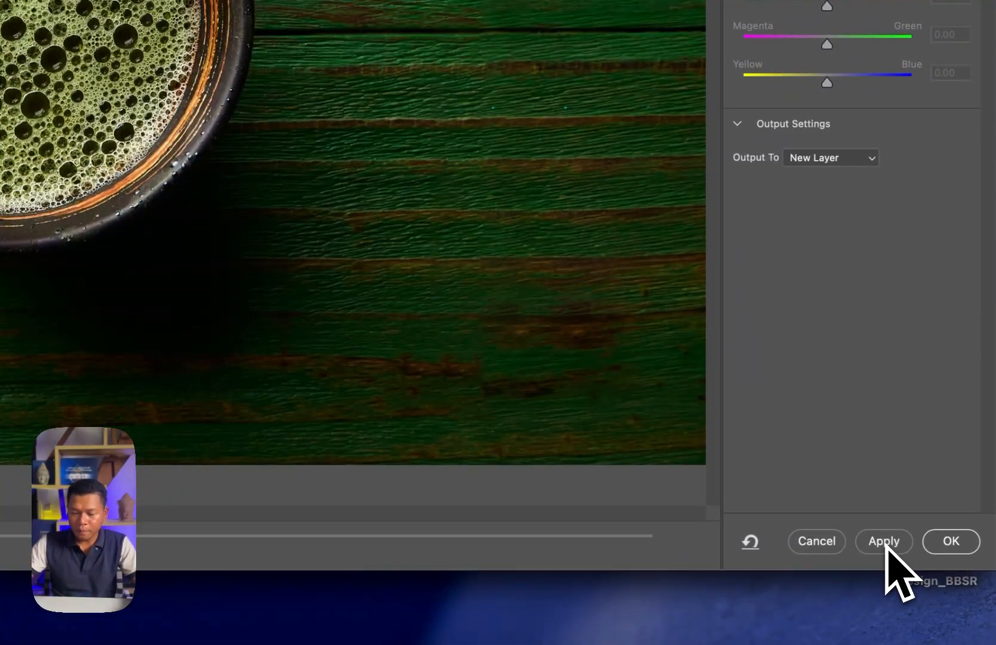
{"action": "left_click", "coordinate": [951, 541]}
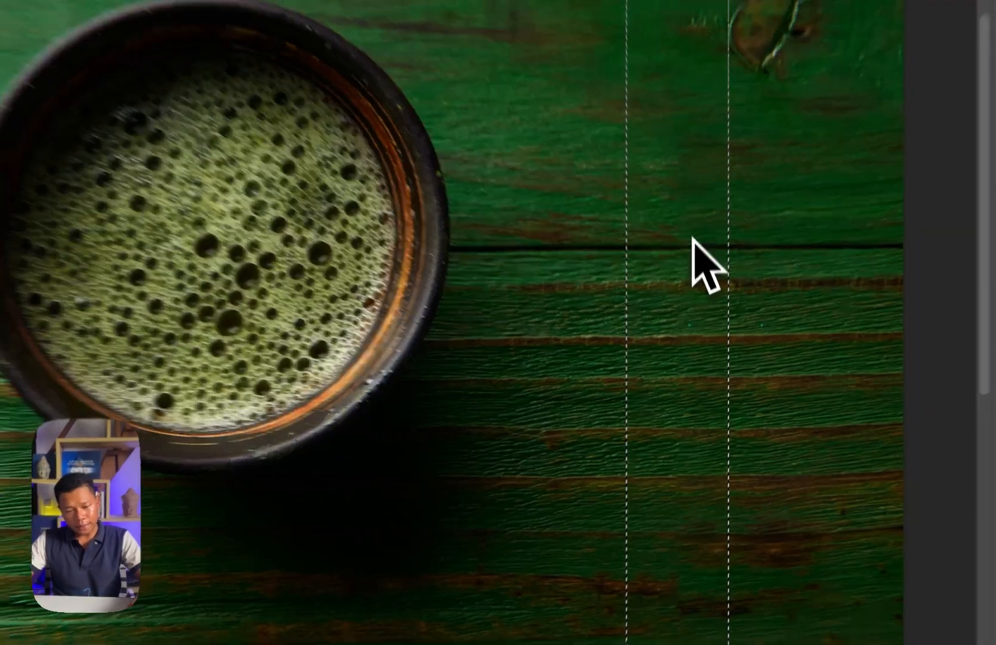
{"action": "key", "text": "super+shift+d"}
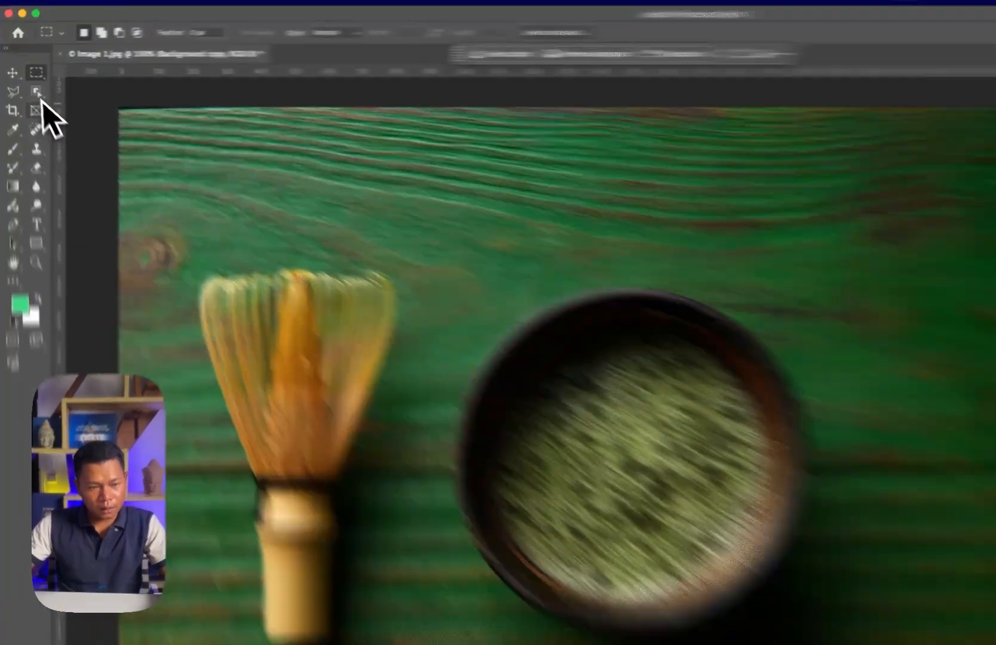
Select the bamboo whisk with the Object Selection tool.
{"action": "left_click", "coordinate": [26, 82]}
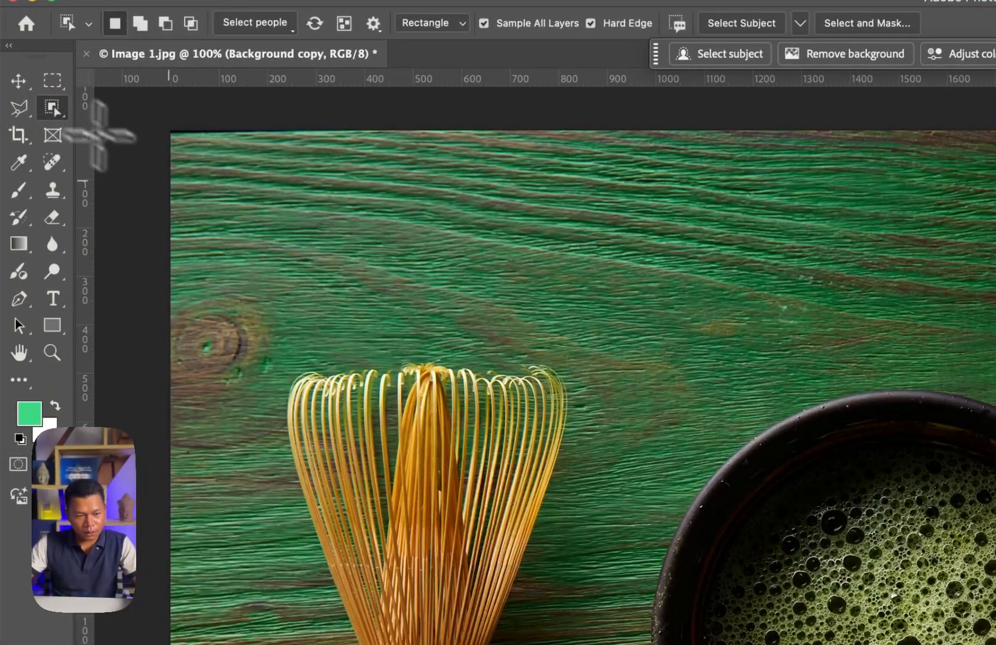
{"action": "left_click_drag", "start_coordinate": [261, 303], "coordinate": [485, 545]}
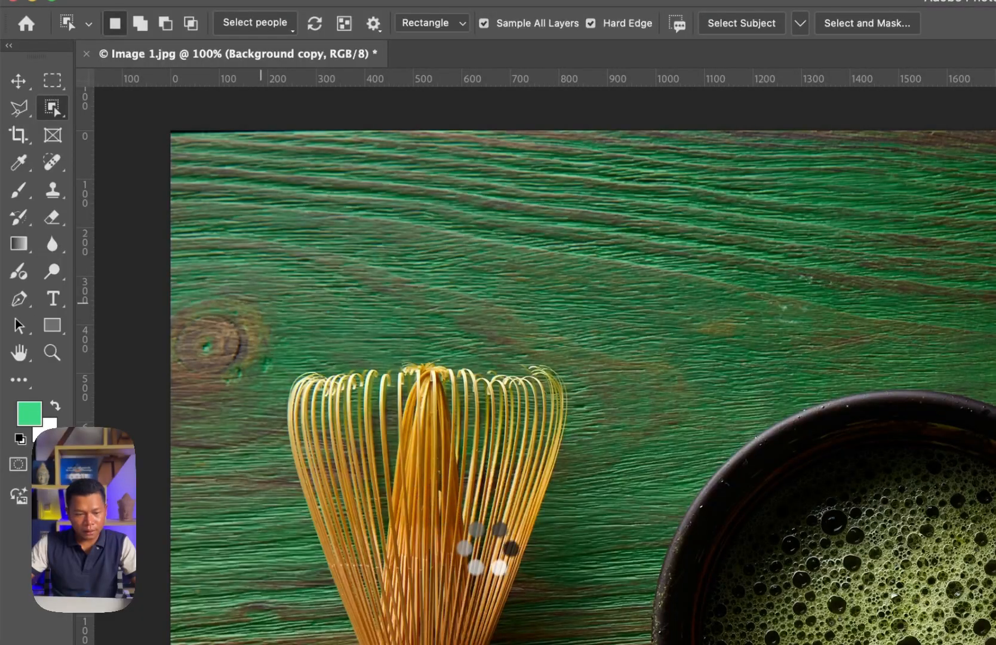
{"action": "key", "text": "super+shift+d"}
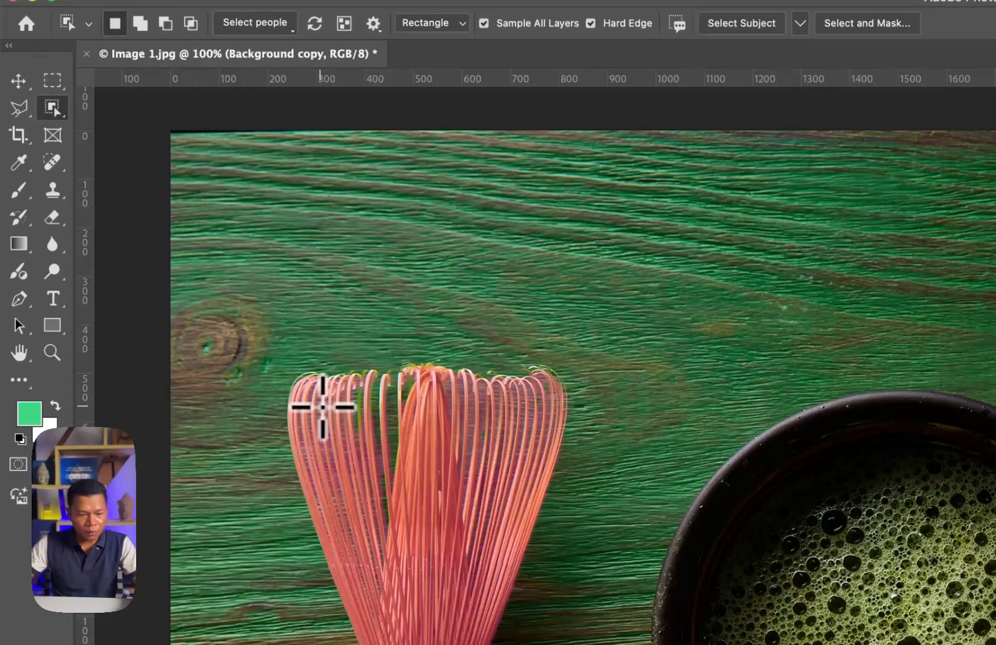
{"action": "left_click", "coordinate": [322, 407]}
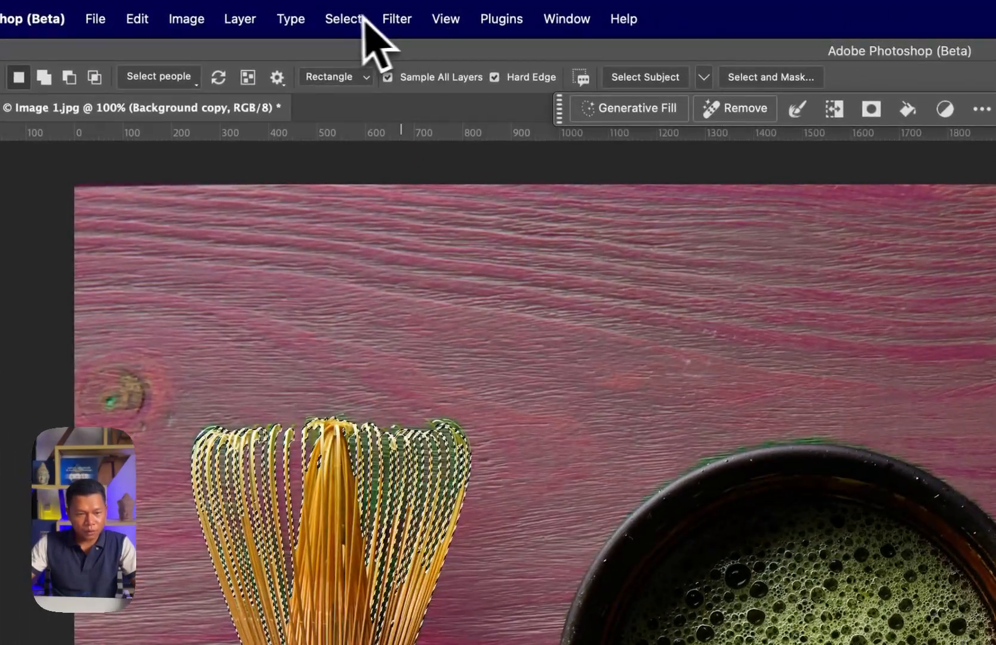
Expand the selection around the whisk by 20 pixels.
{"action": "left_click", "coordinate": [362, 19]}
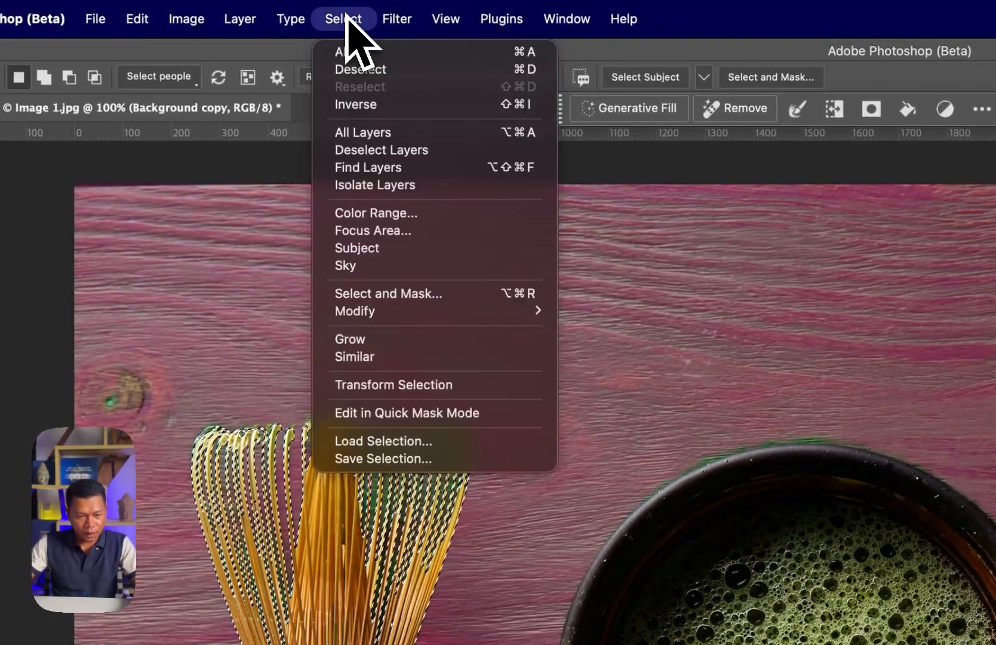
{"action": "mouse_move", "coordinate": [420, 310]}
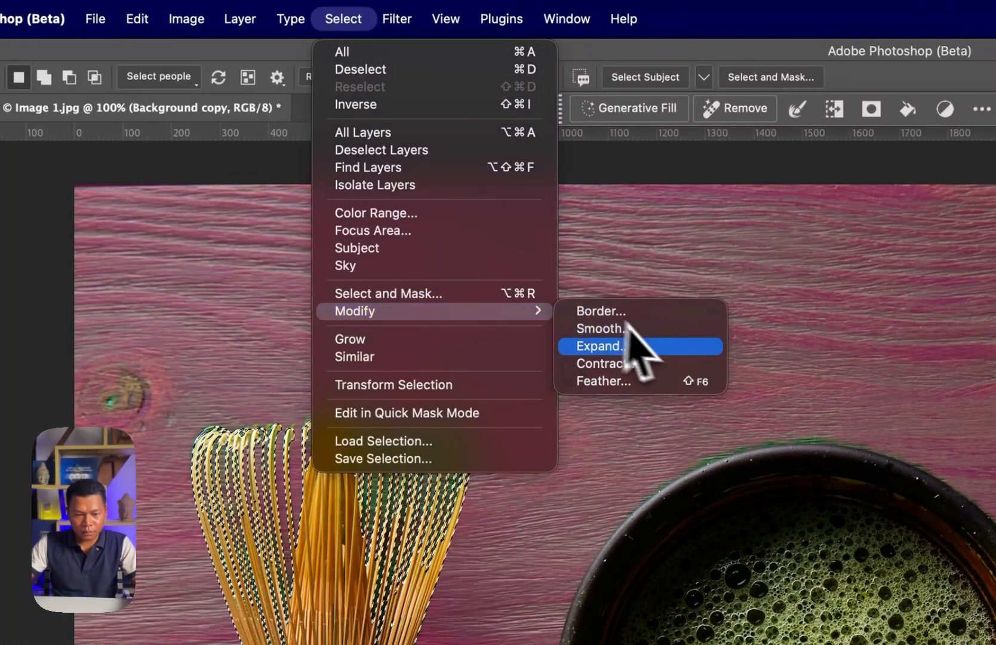
{"action": "left_click", "coordinate": [657, 349]}
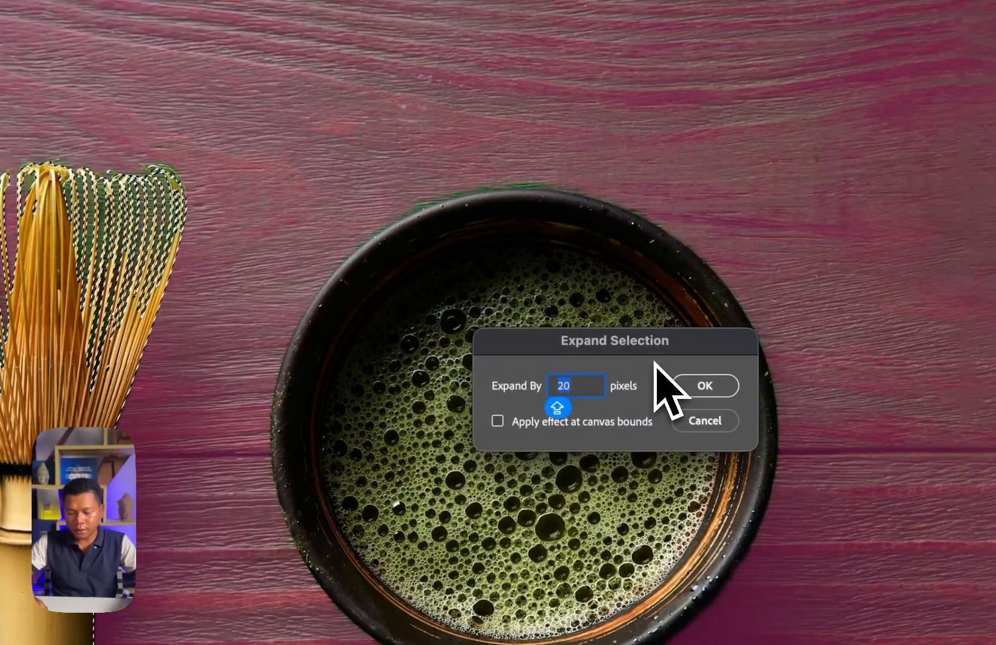
{"action": "left_click", "coordinate": [720, 391]}
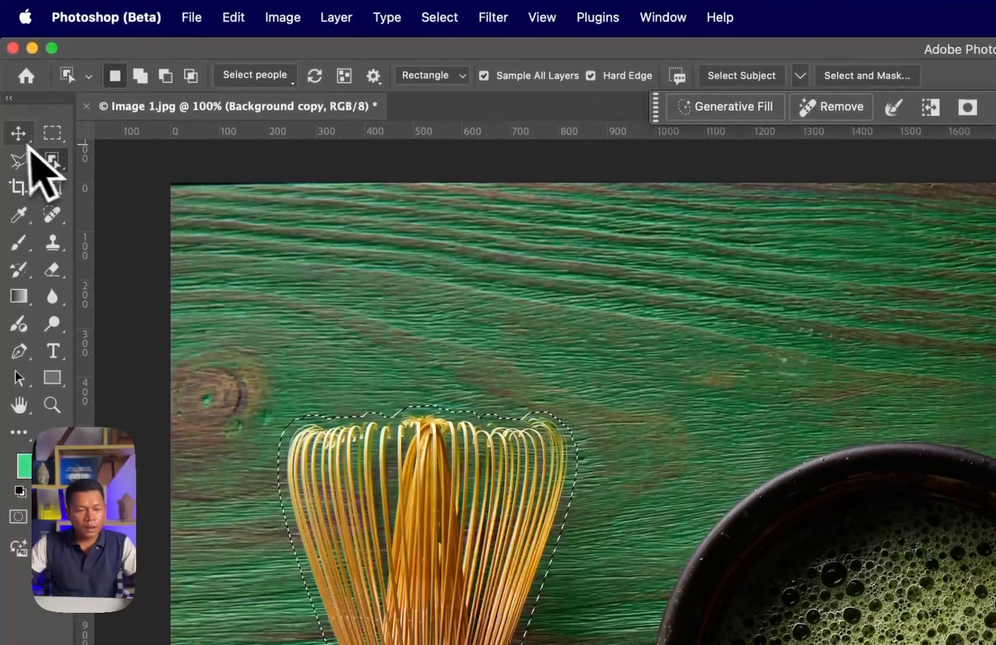
Switch to the Move tool and fill the whisk selection with Content-Aware contents in Normal mode at 100% opacity, with Color Adaptation on.
{"action": "left_click", "coordinate": [18, 103]}
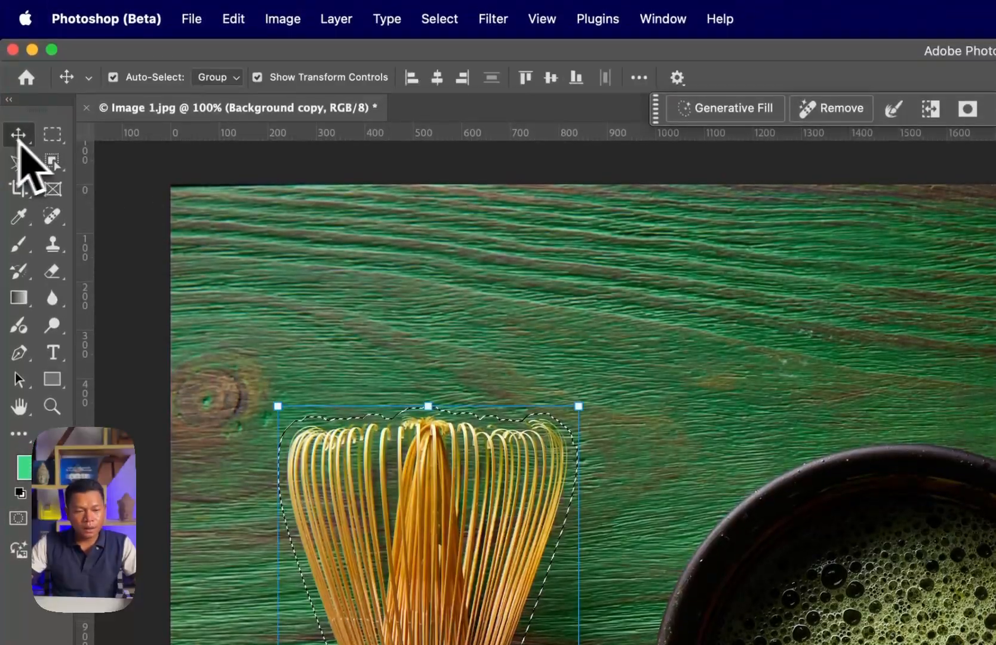
{"action": "left_click", "coordinate": [240, 21]}
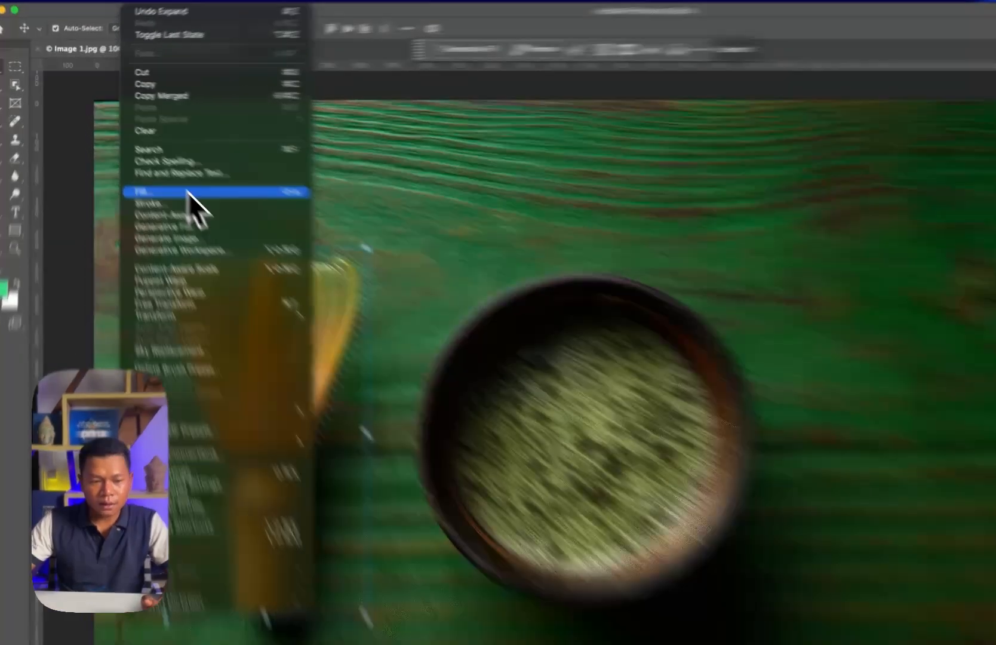
{"action": "left_click", "coordinate": [155, 160]}
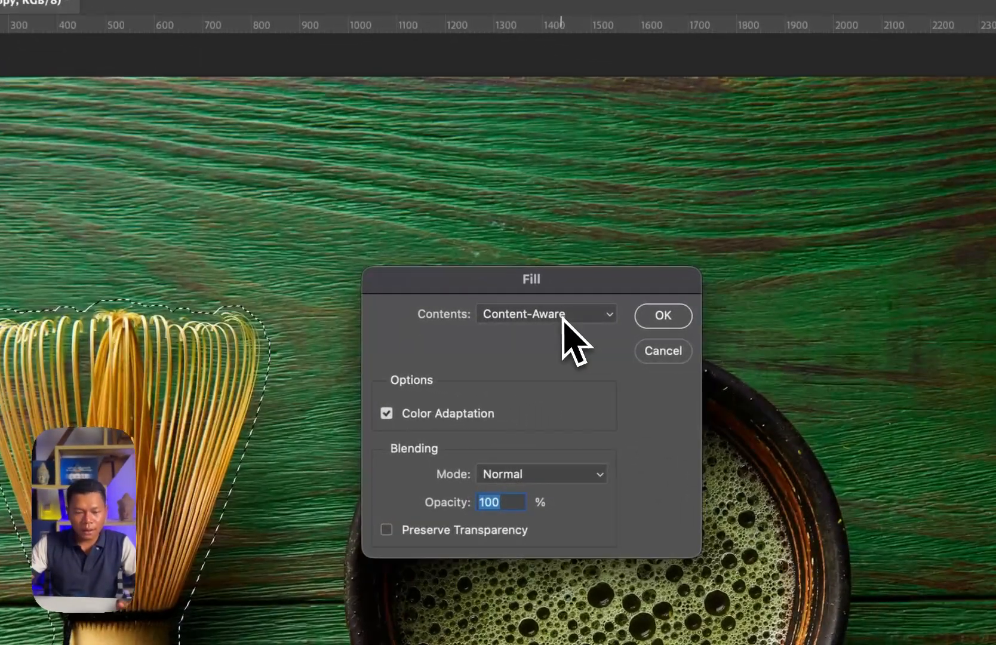
{"action": "left_click", "coordinate": [637, 324]}
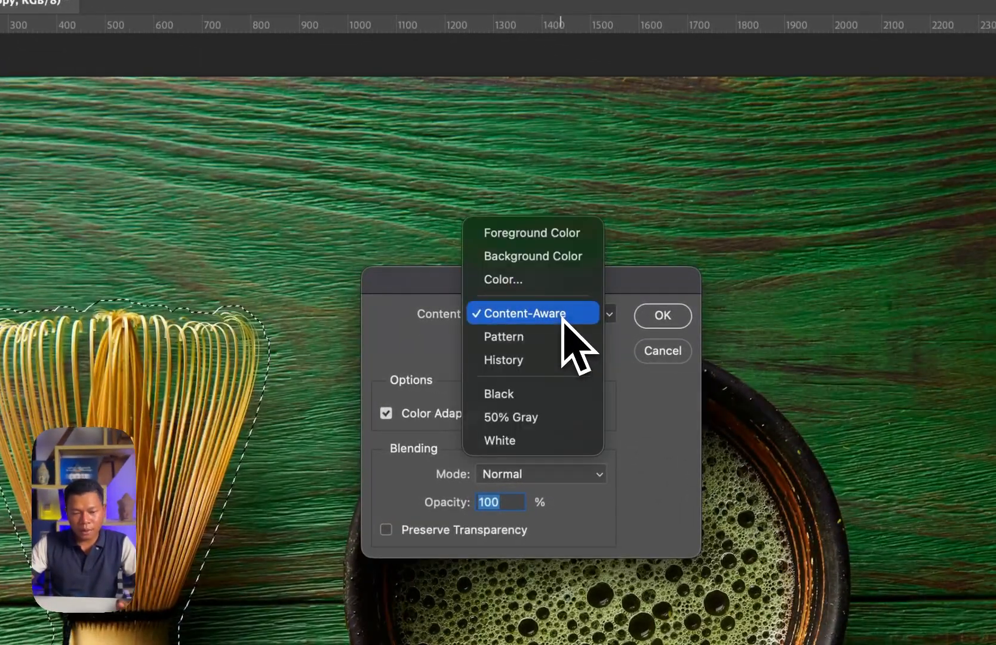
{"action": "left_click", "coordinate": [534, 314]}
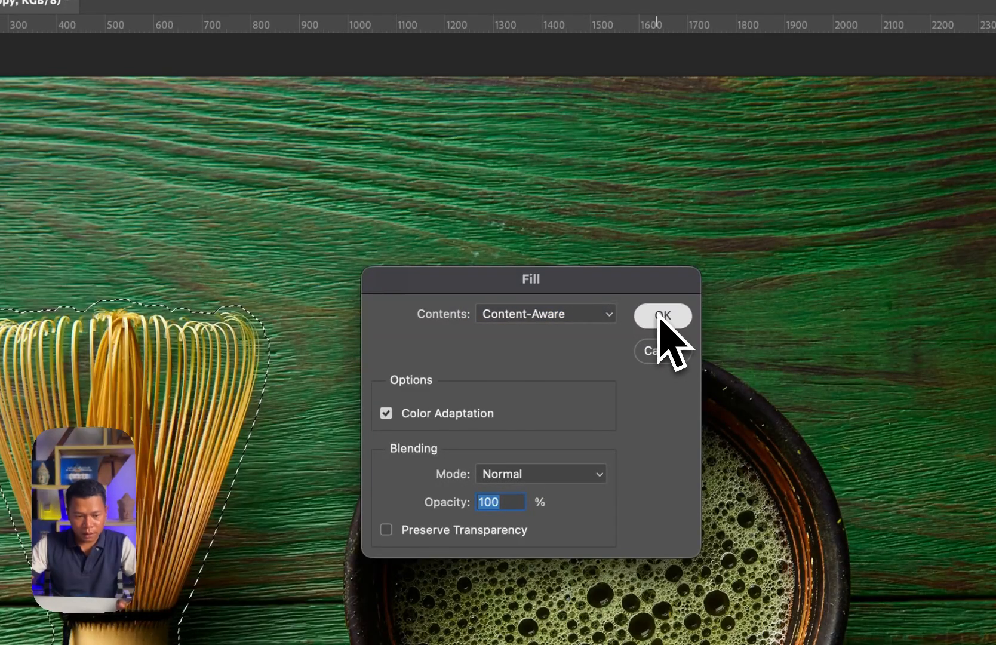
{"action": "left_click", "coordinate": [660, 317]}
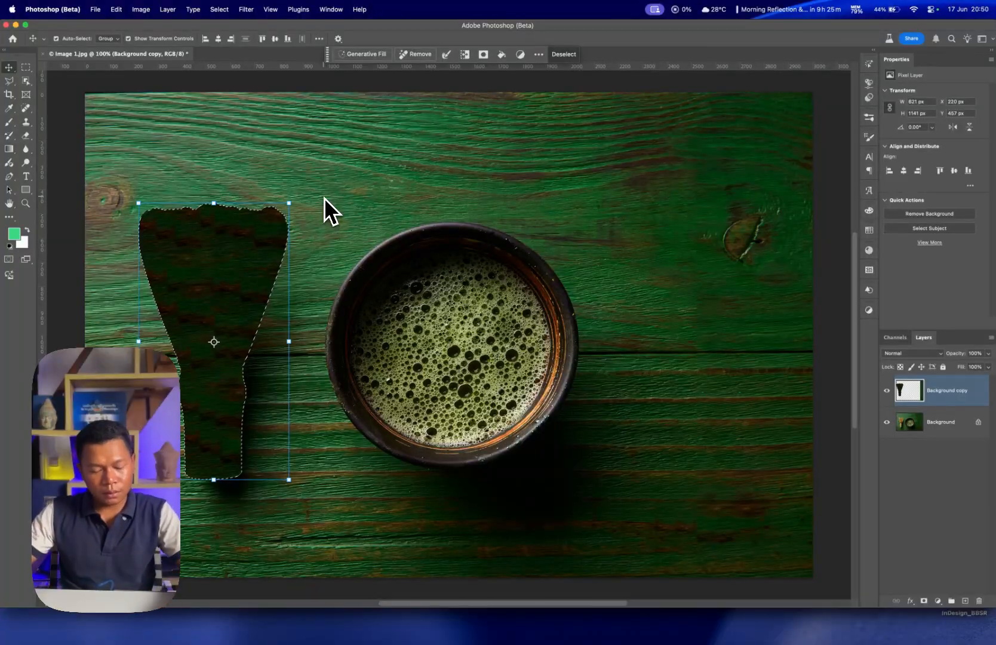
Undo the last whisk fill and make the Background layer active with the whisk selection kept.
{"action": "key", "text": "super+z"}
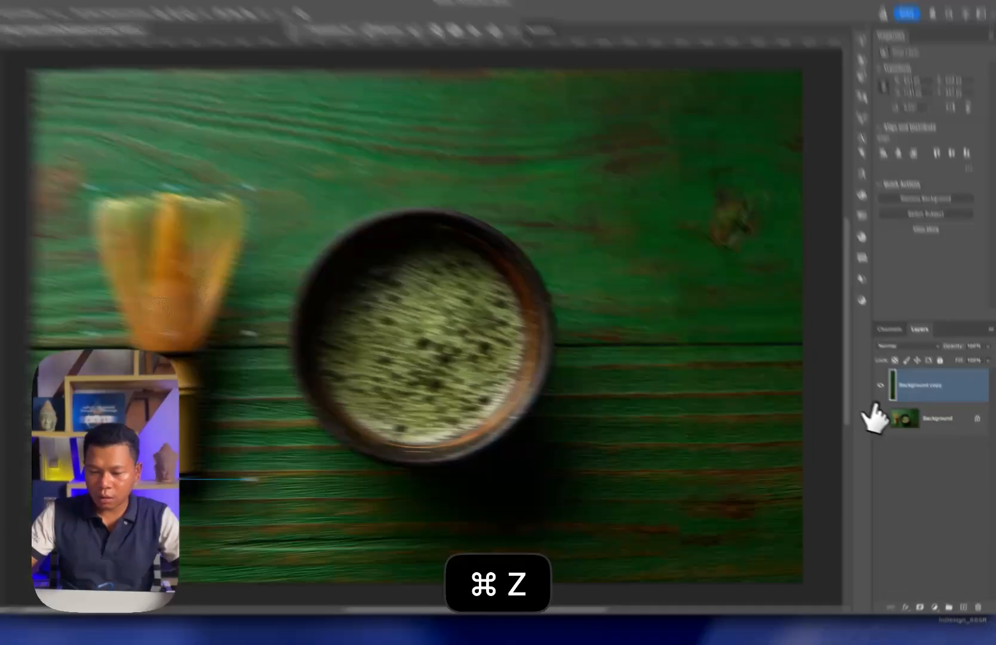
{"action": "left_click", "coordinate": [920, 420]}
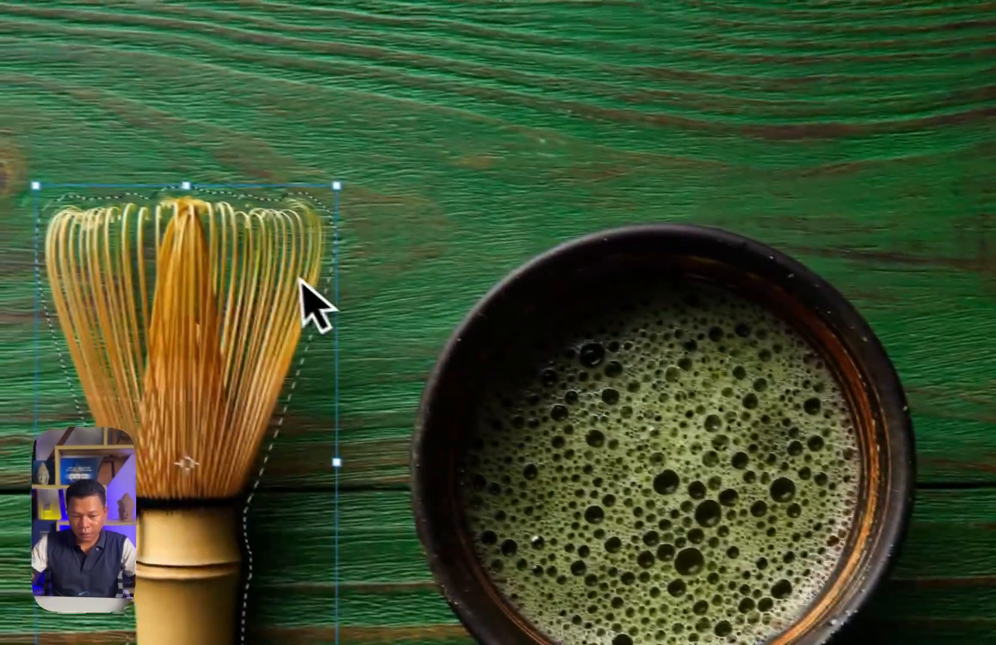
{"action": "left_click", "coordinate": [918, 293]}
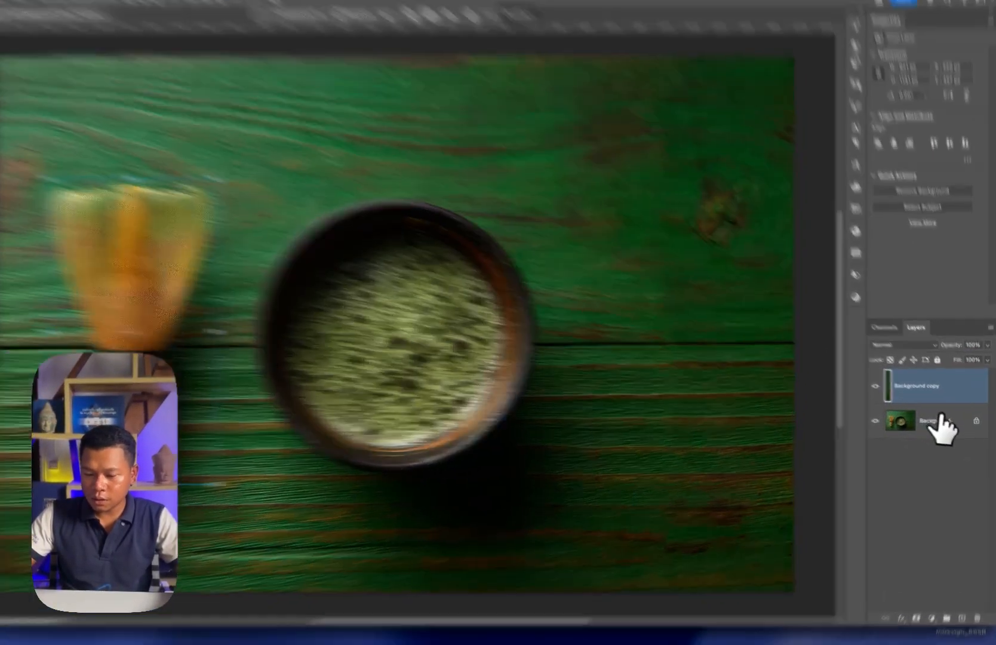
{"action": "left_click", "coordinate": [950, 420]}
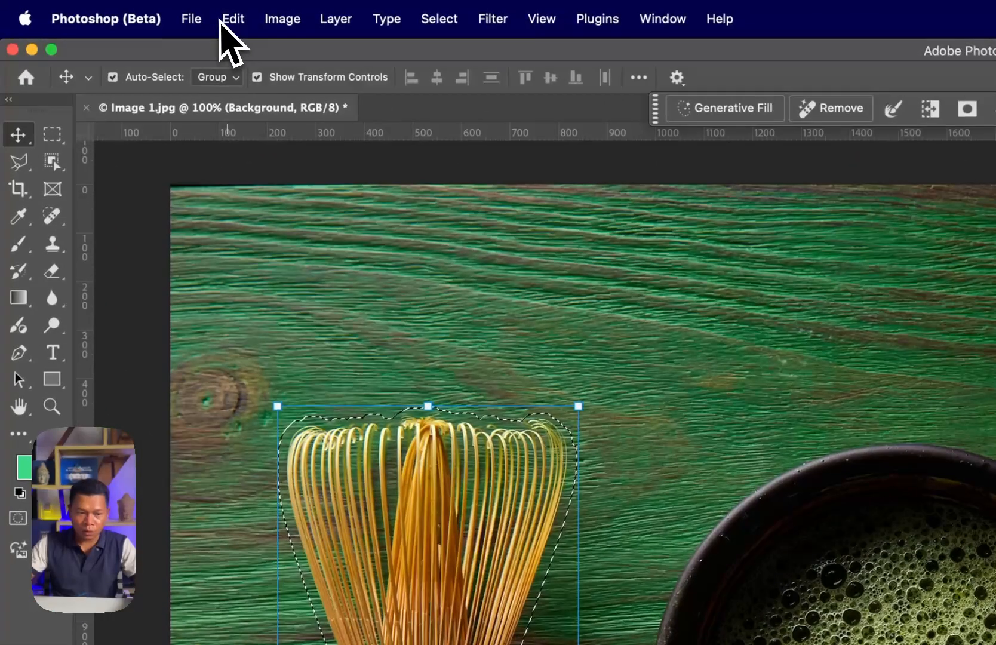
Try filling the whisk selection on the Background layer with Content-Aware contents in Normal mode at 100% opacity, with Color Adaptation on.
{"action": "left_click", "coordinate": [230, 19]}
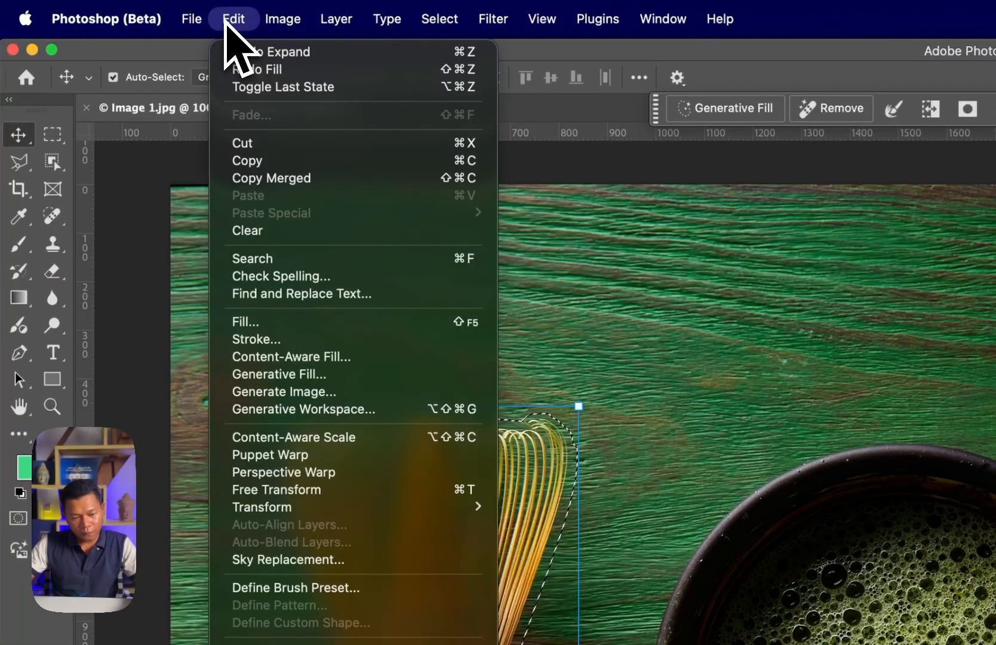
{"action": "key", "text": "shift+BackSpace"}
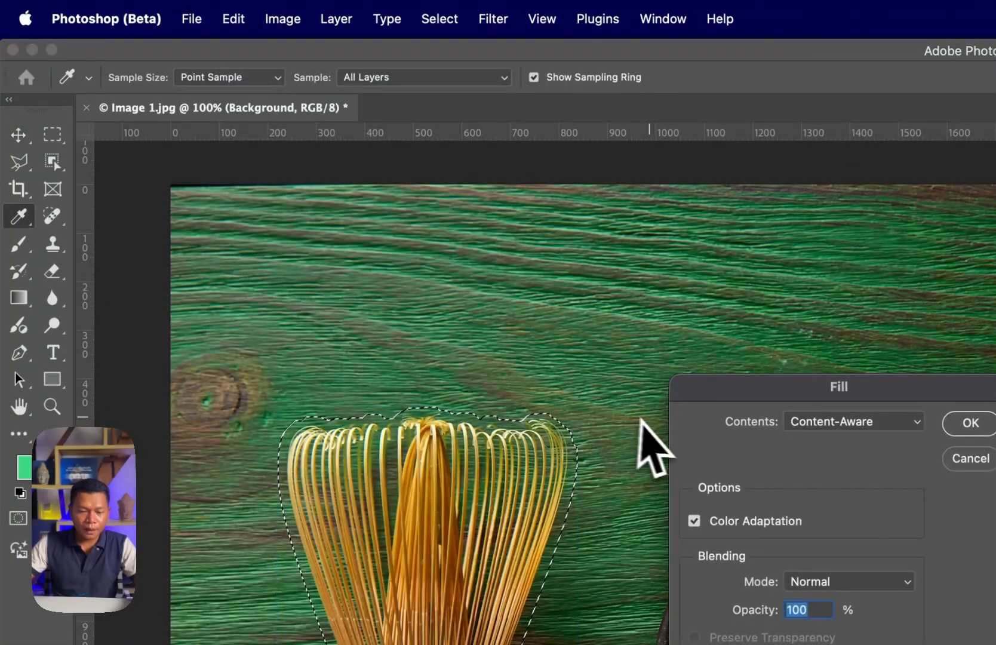
{"action": "left_click", "coordinate": [890, 422]}
{"action": "left_click", "coordinate": [577, 317]}
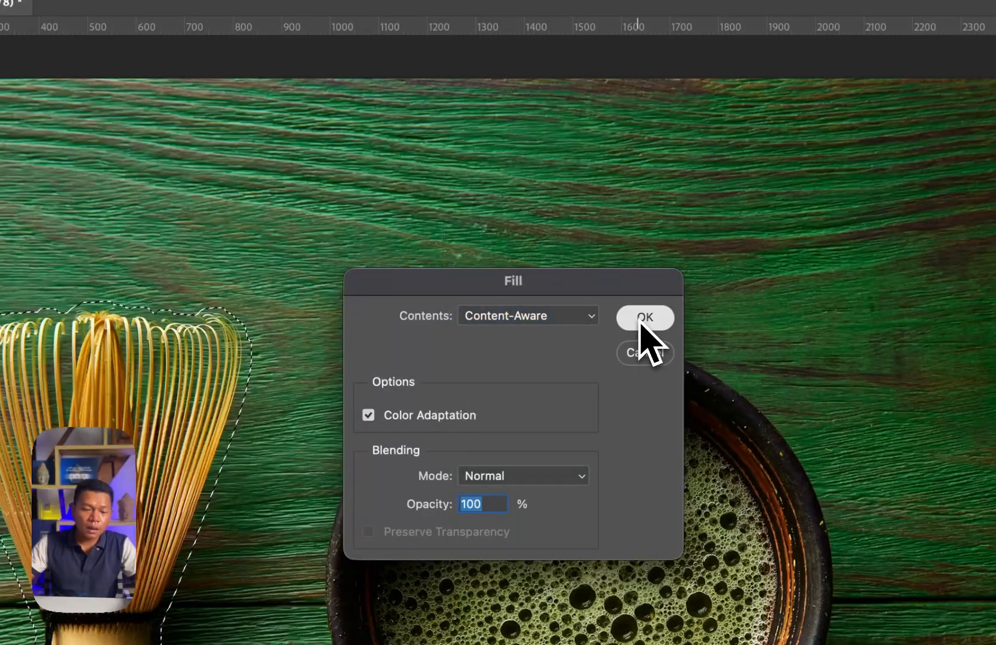
{"action": "left_click", "coordinate": [645, 317]}
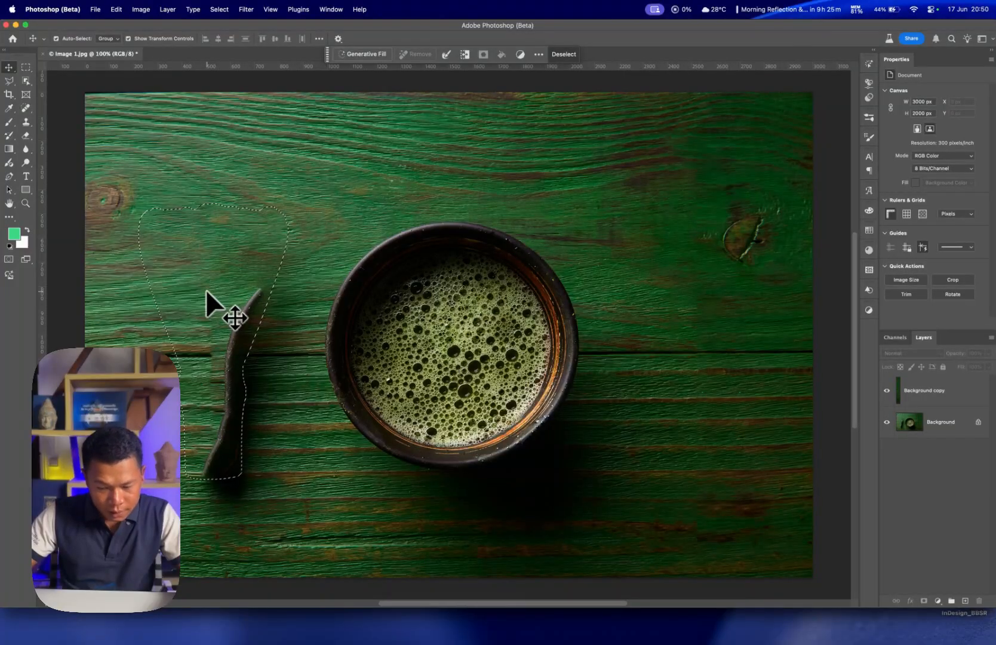
{"action": "key", "text": "super+z"}
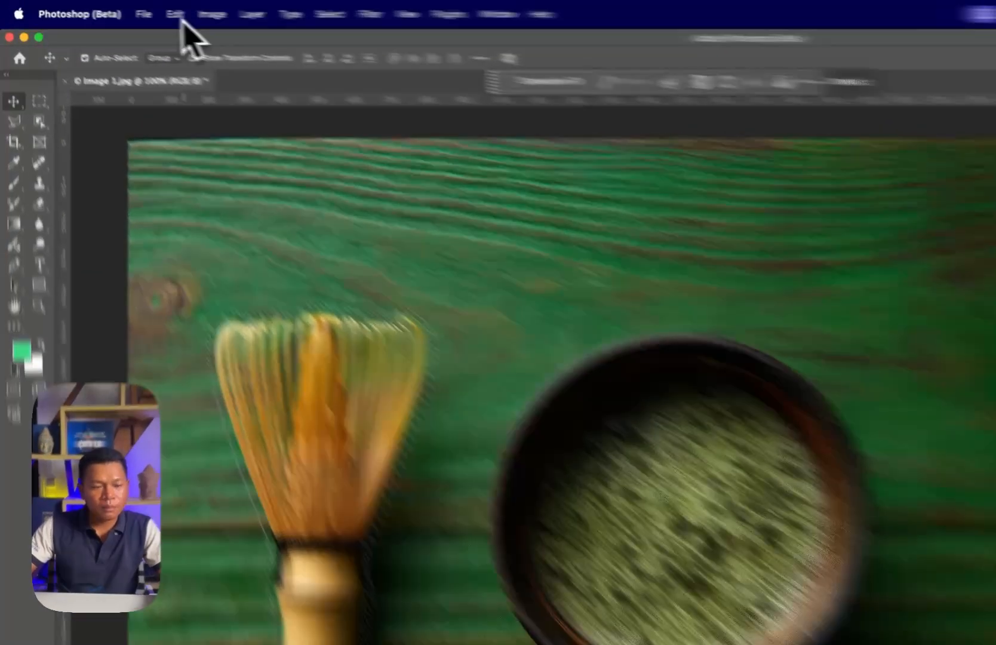
Open Content-Aware Fill for the whisk selection on the Background layer and enlarge the image view beside the preview.
{"action": "left_click", "coordinate": [116, 9]}
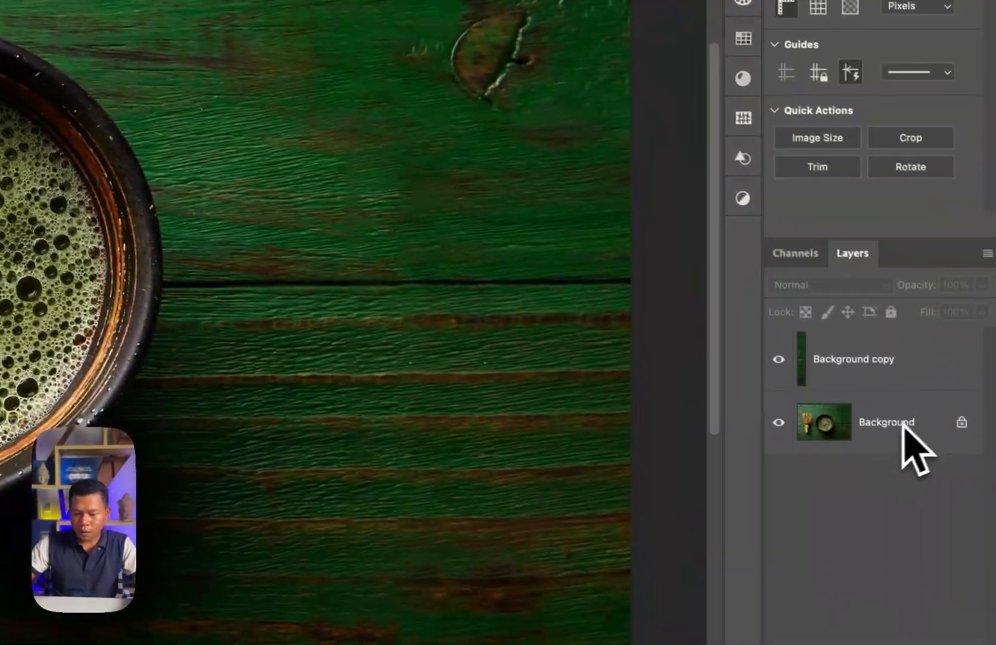
{"action": "left_click", "coordinate": [893, 427]}
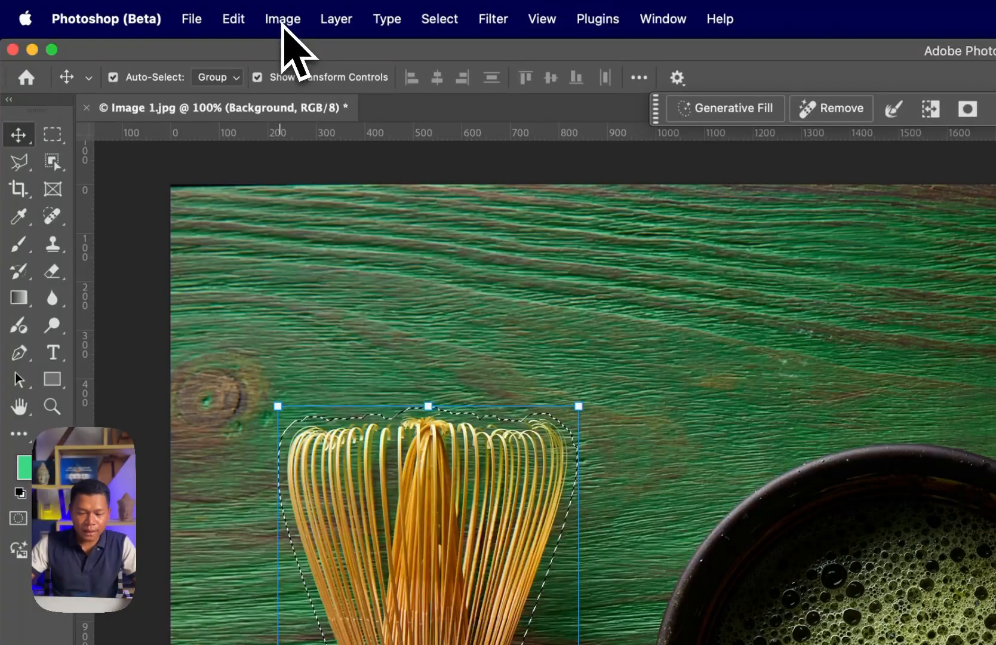
{"action": "left_click", "coordinate": [240, 18]}
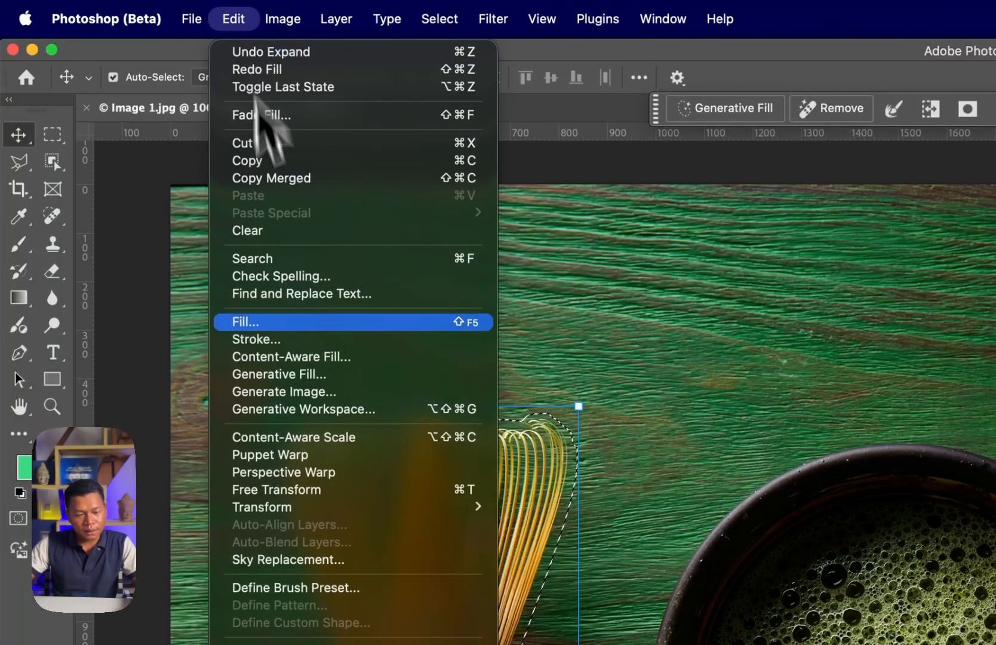
{"action": "left_click", "coordinate": [311, 357]}
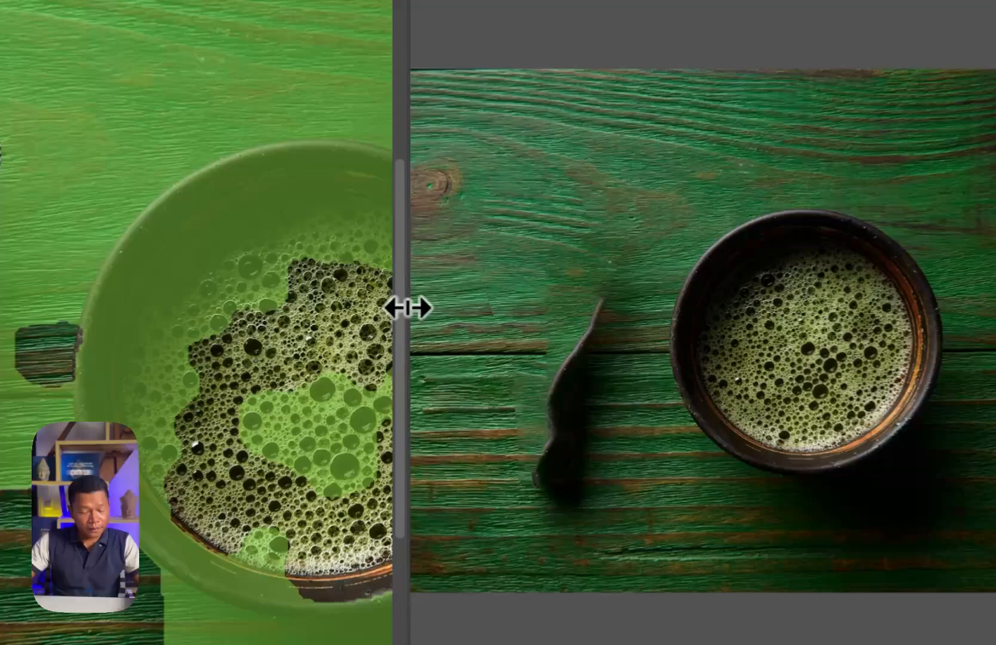
{"action": "left_click_drag", "start_coordinate": [442, 310], "coordinate": [590, 314]}
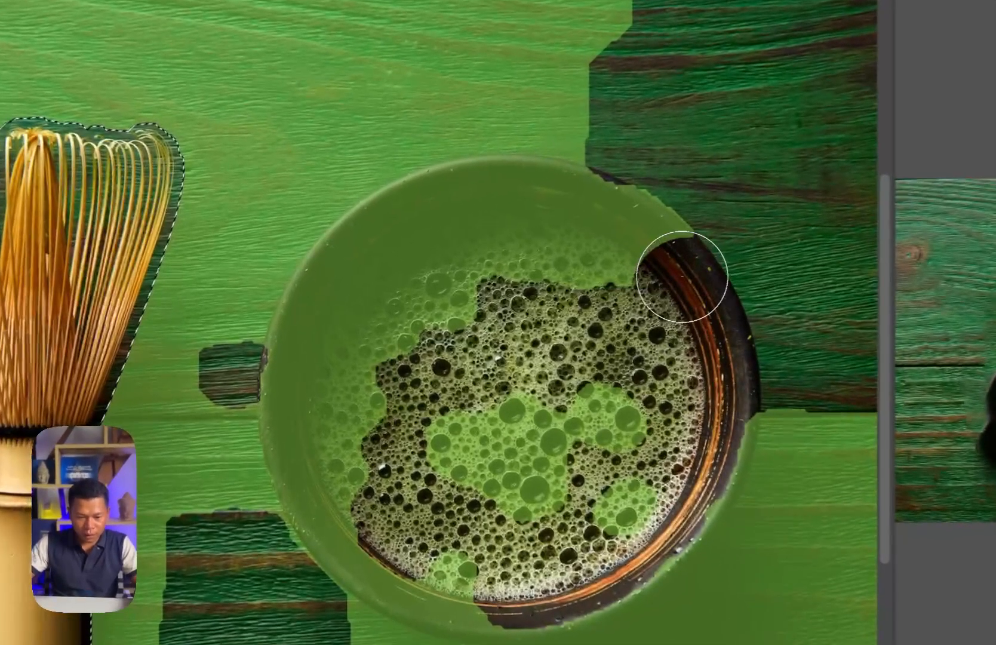
Subtract the bowl, its rim and the foam from the sampling area with the 244-size Sampling Brush.
{"action": "mouse_move", "coordinate": [484, 286]}
{"action": "left_mouse_down"}
{"action": "mouse_move", "coordinate": [453, 261]}
{"action": "mouse_move", "coordinate": [397, 252]}
{"action": "left_mouse_up"}
{"action": "mouse_move", "coordinate": [511, 206]}
{"action": "left_mouse_down"}
{"action": "mouse_move", "coordinate": [385, 207]}
{"action": "mouse_move", "coordinate": [338, 236]}
{"action": "mouse_move", "coordinate": [312, 294]}
{"action": "left_mouse_up"}
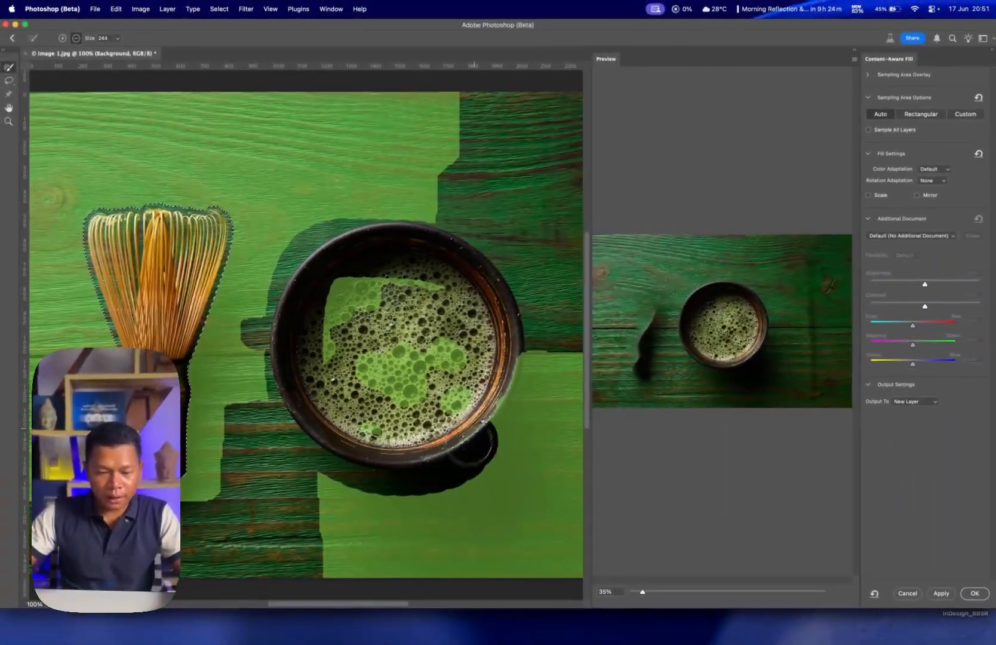
{"action": "left_click_drag", "start_coordinate": [475, 443], "coordinate": [438, 297]}
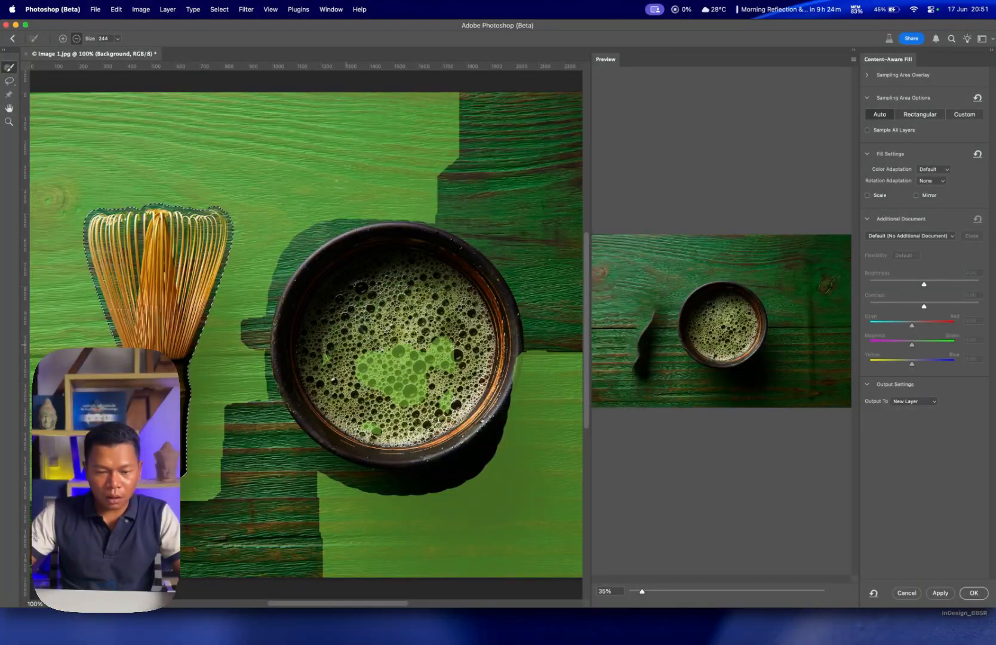
{"action": "left_click_drag", "start_coordinate": [346, 345], "coordinate": [433, 320]}
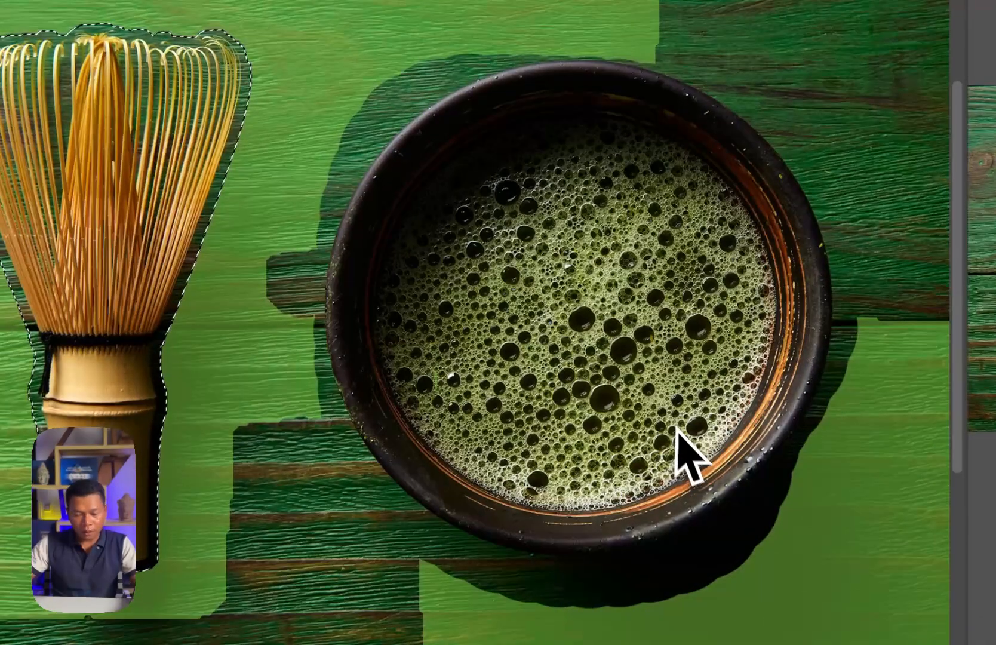
Subtract the bowl's shadow and the wood in the image's lower-right part from the sampling area.
{"action": "left_click_drag", "start_coordinate": [265, 451], "coordinate": [144, 268]}
{"action": "left_click_drag", "start_coordinate": [603, 200], "coordinate": [556, 235]}
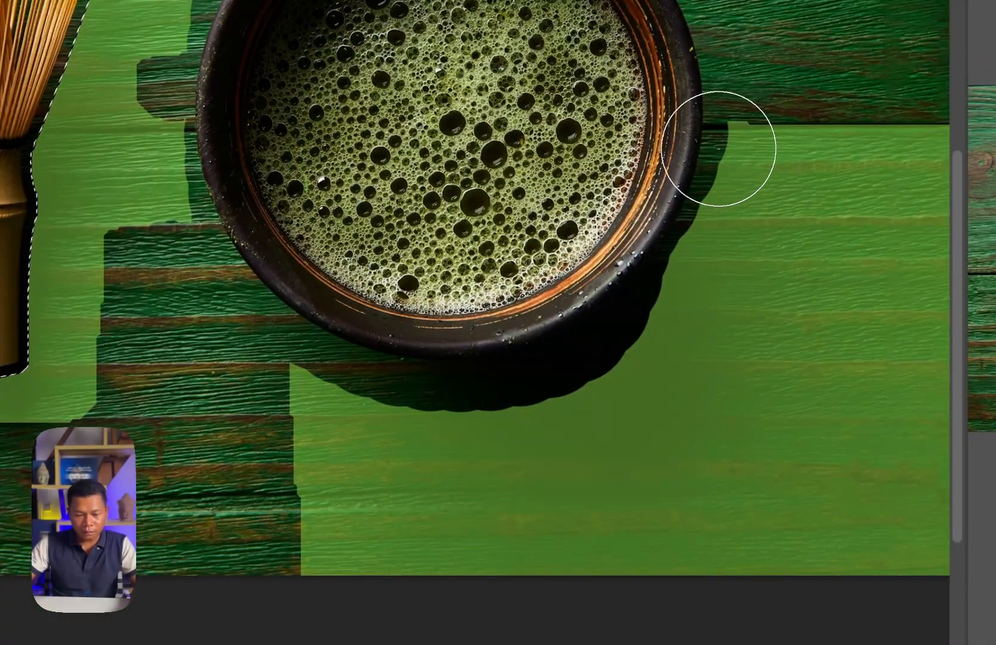
{"action": "mouse_move", "coordinate": [719, 149]}
{"action": "left_mouse_down"}
{"action": "mouse_move", "coordinate": [716, 196]}
{"action": "mouse_move", "coordinate": [469, 411]}
{"action": "mouse_move", "coordinate": [249, 423]}
{"action": "mouse_move", "coordinate": [336, 451]}
{"action": "mouse_move", "coordinate": [768, 296]}
{"action": "mouse_move", "coordinate": [779, 177]}
{"action": "mouse_move", "coordinate": [402, 546]}
{"action": "mouse_move", "coordinate": [317, 558]}
{"action": "left_mouse_up"}
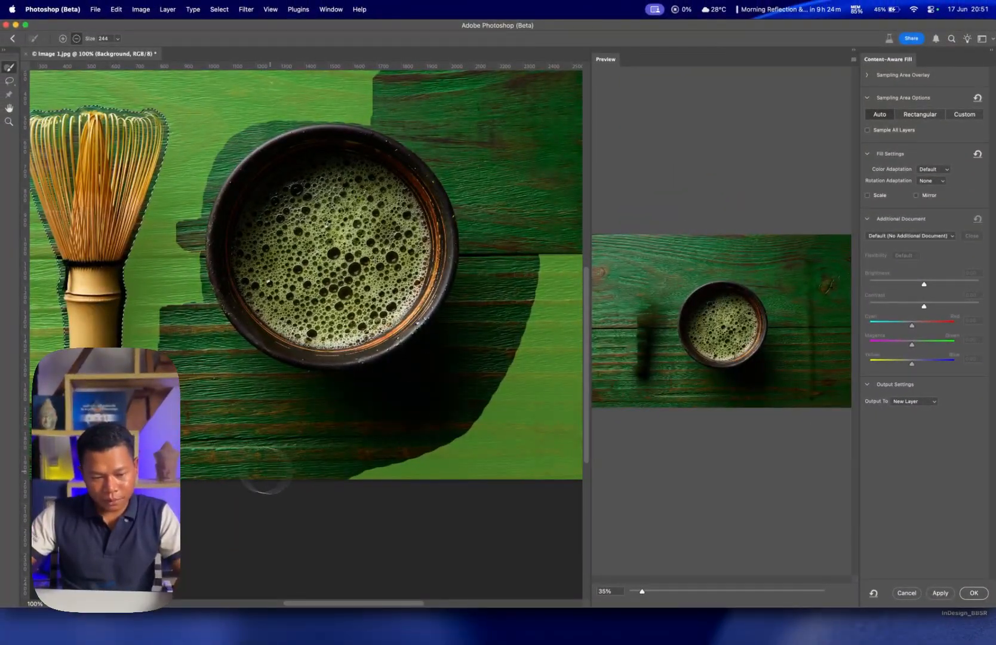
{"action": "mouse_move", "coordinate": [460, 437]}
{"action": "left_mouse_down"}
{"action": "mouse_move", "coordinate": [518, 348]}
{"action": "mouse_move", "coordinate": [538, 258]}
{"action": "left_mouse_up"}
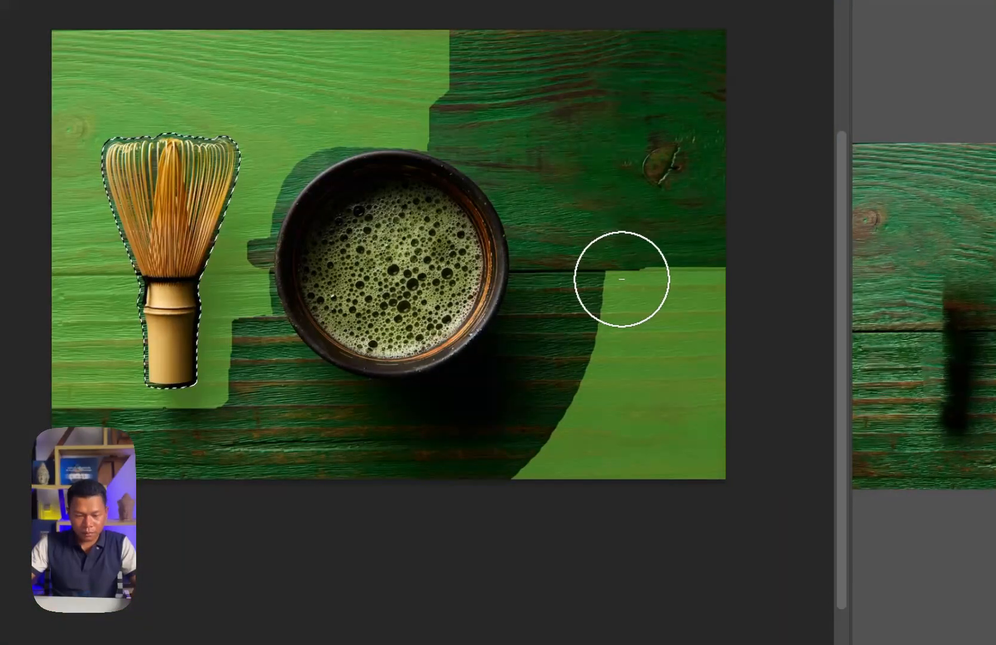
{"action": "mouse_move", "coordinate": [622, 279]}
{"action": "left_mouse_down"}
{"action": "mouse_move", "coordinate": [512, 480]}
{"action": "mouse_move", "coordinate": [280, 358]}
{"action": "mouse_move", "coordinate": [260, 370]}
{"action": "mouse_move", "coordinate": [269, 239]}
{"action": "mouse_move", "coordinate": [337, 173]}
{"action": "mouse_move", "coordinate": [444, 133]}
{"action": "mouse_move", "coordinate": [469, 141]}
{"action": "mouse_move", "coordinate": [359, 150]}
{"action": "mouse_move", "coordinate": [552, 194]}
{"action": "mouse_move", "coordinate": [657, 240]}
{"action": "mouse_move", "coordinate": [663, 254]}
{"action": "mouse_move", "coordinate": [599, 398]}
{"action": "mouse_move", "coordinate": [522, 508]}
{"action": "mouse_move", "coordinate": [687, 270]}
{"action": "mouse_move", "coordinate": [688, 293]}
{"action": "mouse_move", "coordinate": [564, 497]}
{"action": "mouse_move", "coordinate": [715, 292]}
{"action": "mouse_move", "coordinate": [608, 494]}
{"action": "mouse_move", "coordinate": [724, 372]}
{"action": "mouse_move", "coordinate": [735, 381]}
{"action": "mouse_move", "coordinate": [635, 494]}
{"action": "mouse_move", "coordinate": [731, 384]}
{"action": "mouse_move", "coordinate": [640, 397]}
{"action": "left_mouse_up"}
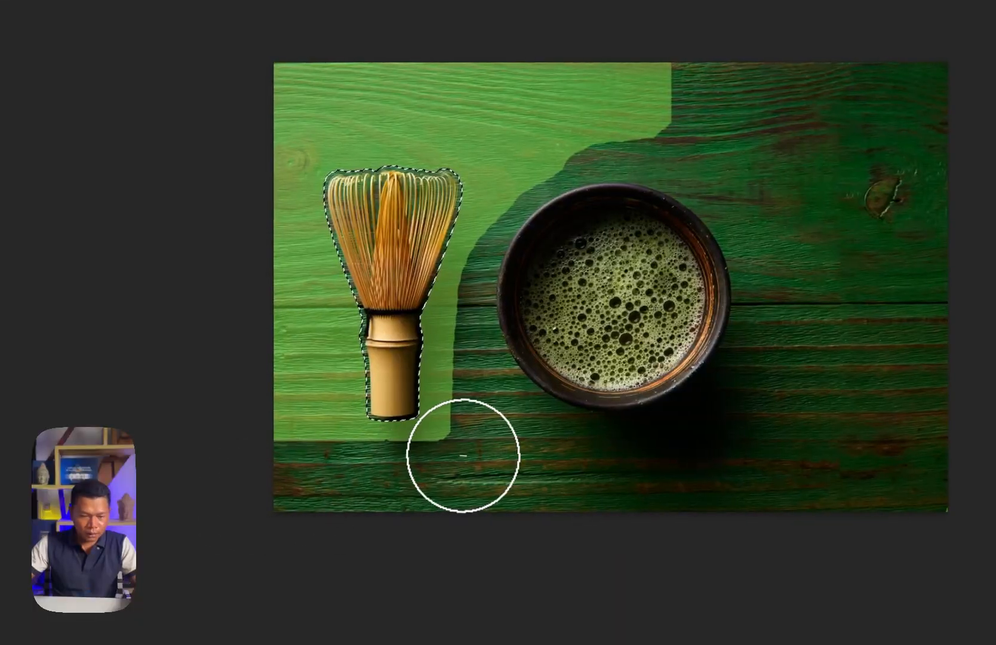
Subtract the wood below the whisk, around its handle and between whisk and bowl from the sampling area.
{"action": "mouse_move", "coordinate": [446, 455]}
{"action": "left_mouse_down"}
{"action": "mouse_move", "coordinate": [454, 396]}
{"action": "mouse_move", "coordinate": [498, 251]}
{"action": "mouse_move", "coordinate": [470, 392]}
{"action": "mouse_move", "coordinate": [437, 454]}
{"action": "mouse_move", "coordinate": [281, 445]}
{"action": "left_mouse_up"}
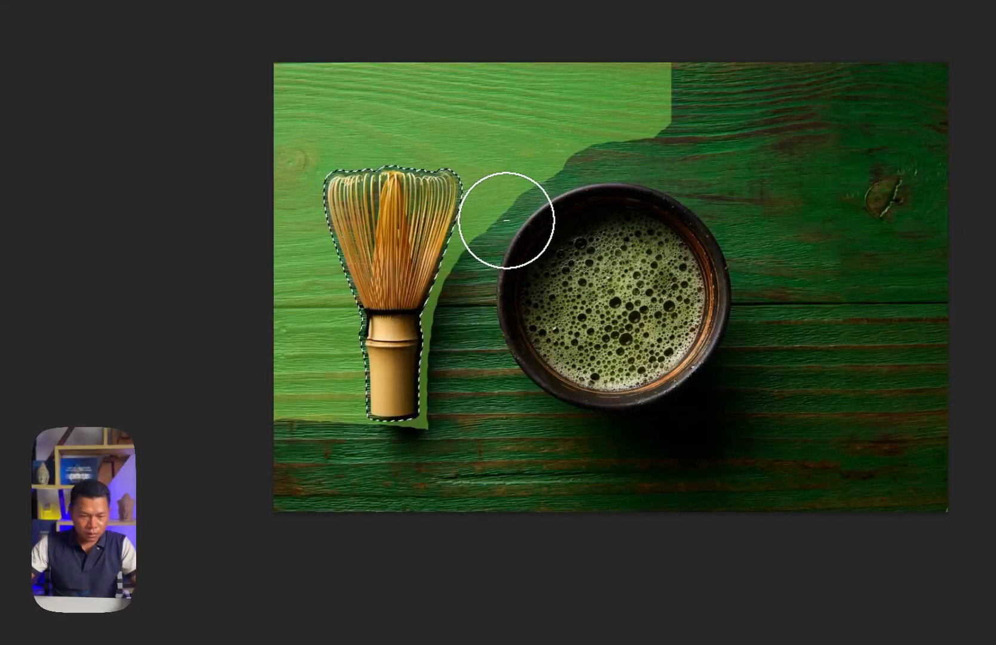
{"action": "mouse_move", "coordinate": [506, 220]}
{"action": "left_mouse_down"}
{"action": "mouse_move", "coordinate": [456, 276]}
{"action": "mouse_move", "coordinate": [412, 382]}
{"action": "left_mouse_up"}
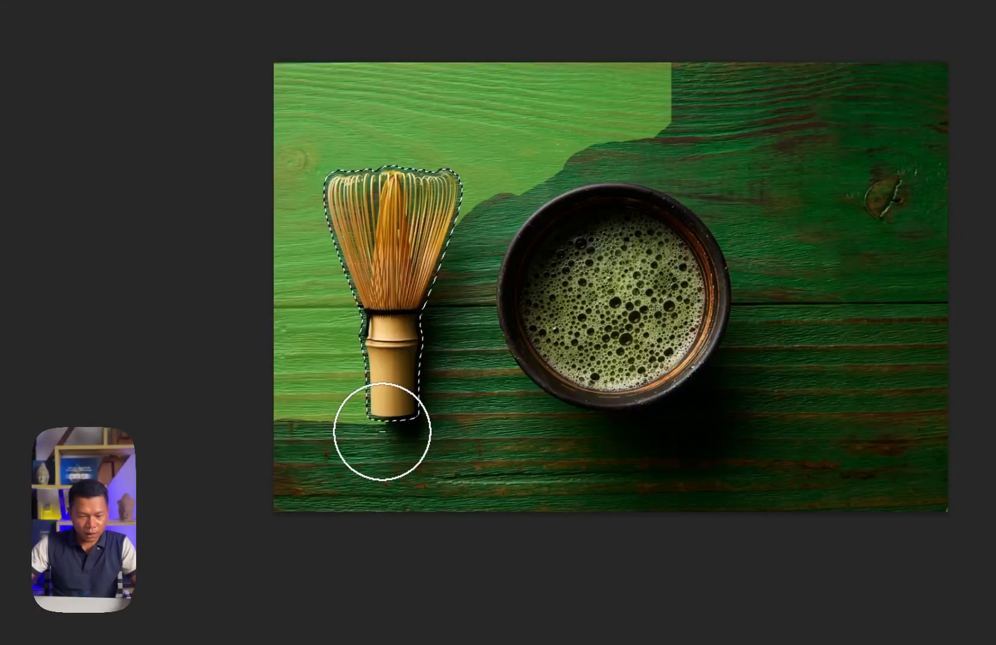
{"action": "mouse_move", "coordinate": [383, 431]}
{"action": "left_mouse_down"}
{"action": "mouse_move", "coordinate": [362, 310]}
{"action": "mouse_move", "coordinate": [312, 313]}
{"action": "mouse_move", "coordinate": [322, 371]}
{"action": "left_mouse_up"}
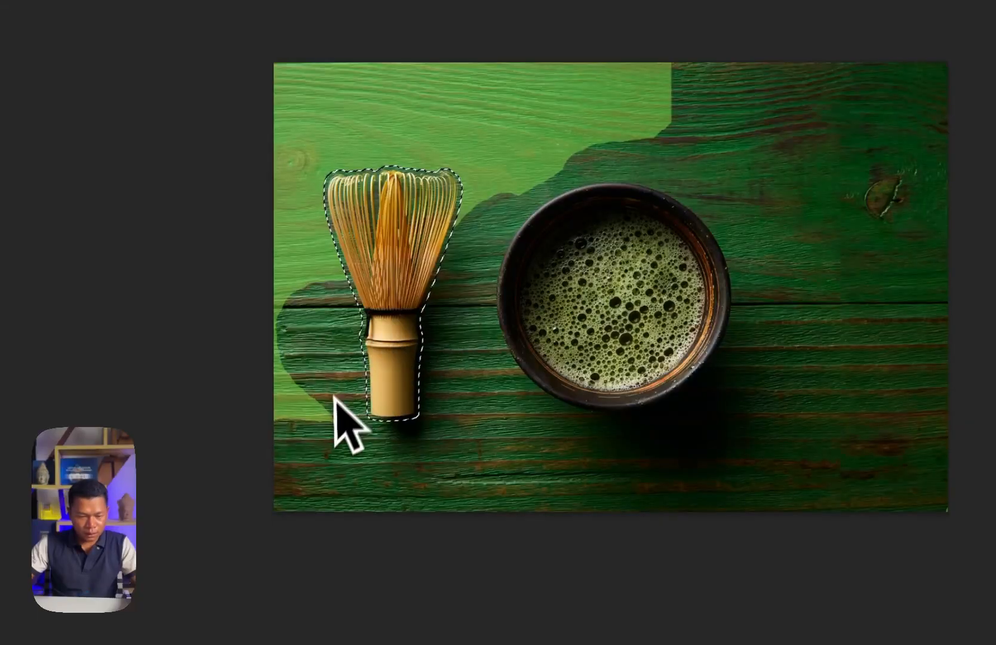
{"action": "left_click_drag", "start_coordinate": [345, 422], "coordinate": [280, 416]}
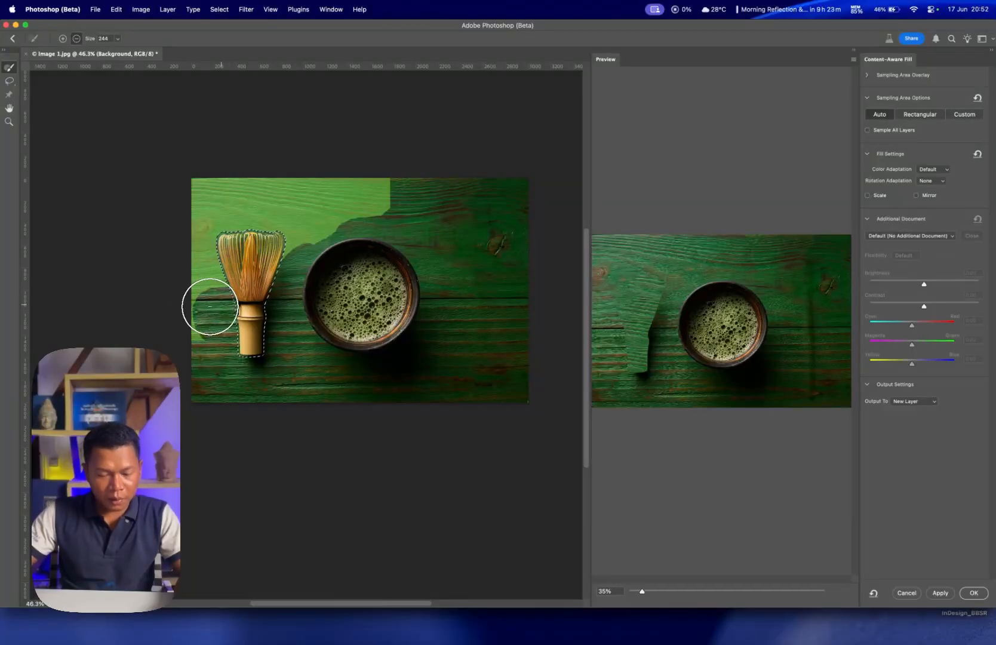
Paint the wood left of the whisk handle back into the sampling area and output the fill to a new layer.
{"action": "scroll", "coordinate": [210, 306], "scroll_direction": "up", "scroll_amount": 5}
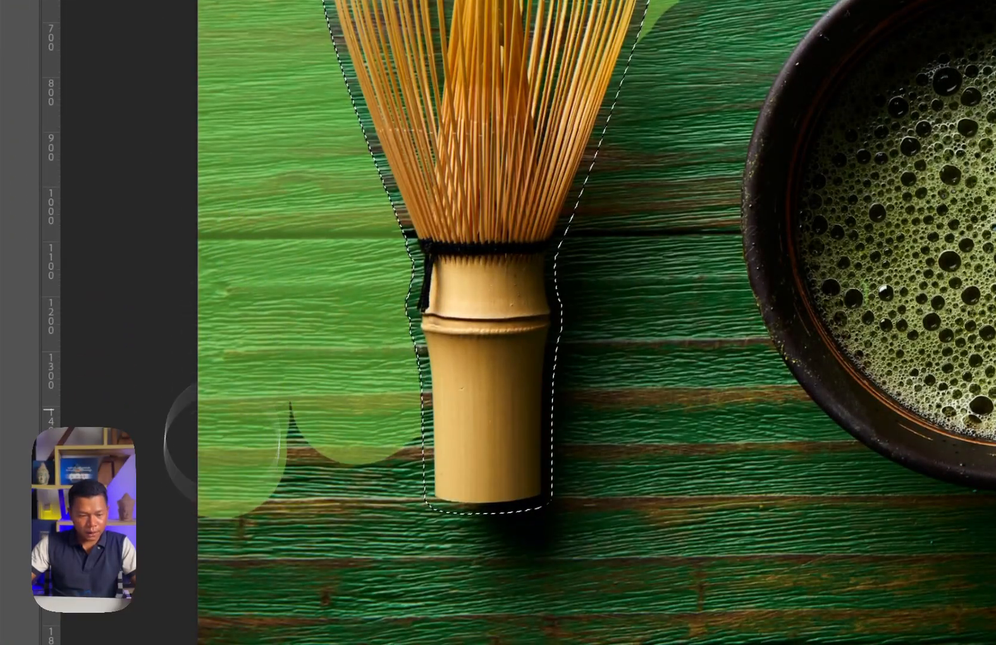
{"action": "mouse_move", "coordinate": [308, 371]}
{"action": "left_mouse_down"}
{"action": "mouse_move", "coordinate": [266, 449]}
{"action": "mouse_move", "coordinate": [374, 453]}
{"action": "mouse_move", "coordinate": [305, 459]}
{"action": "left_mouse_up"}
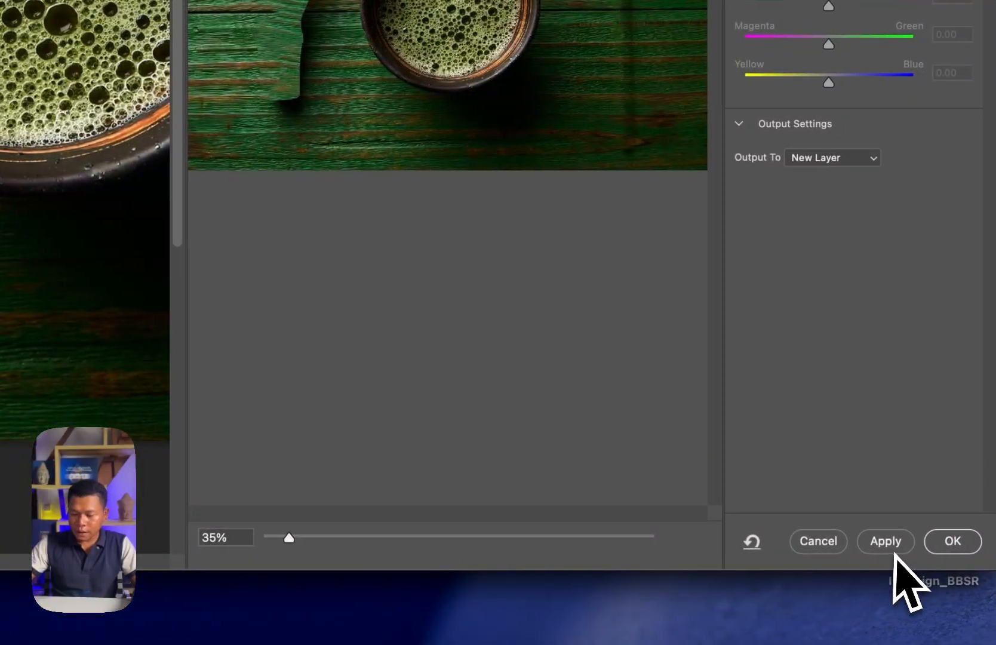
{"action": "left_click", "coordinate": [963, 541]}
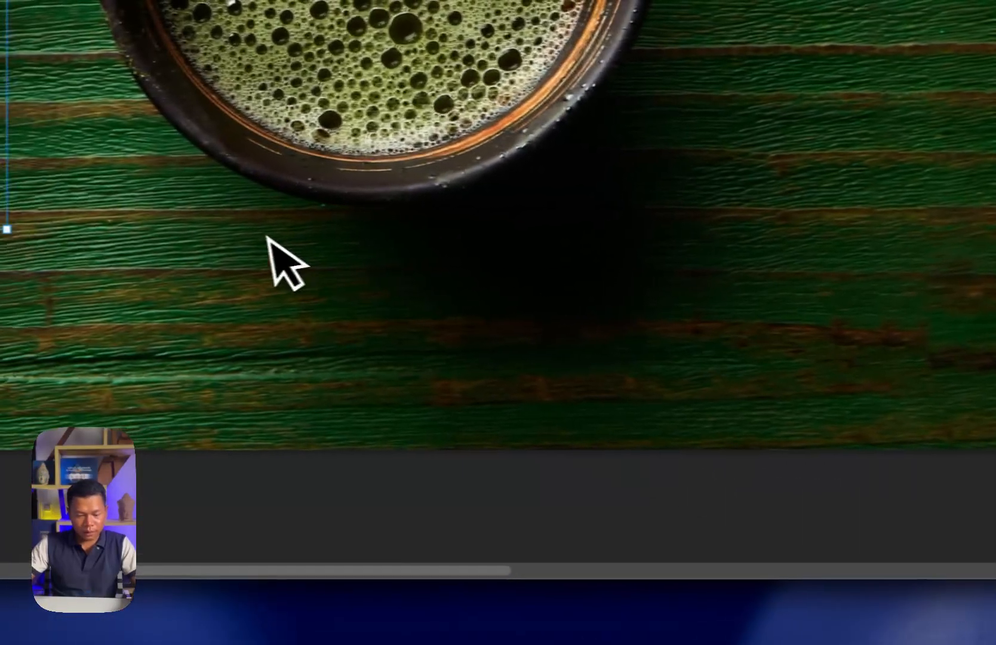
Deselect the whisk area and merge Background copy, Background copy 2 and Background into one layer.
{"action": "key", "text": "super+d"}
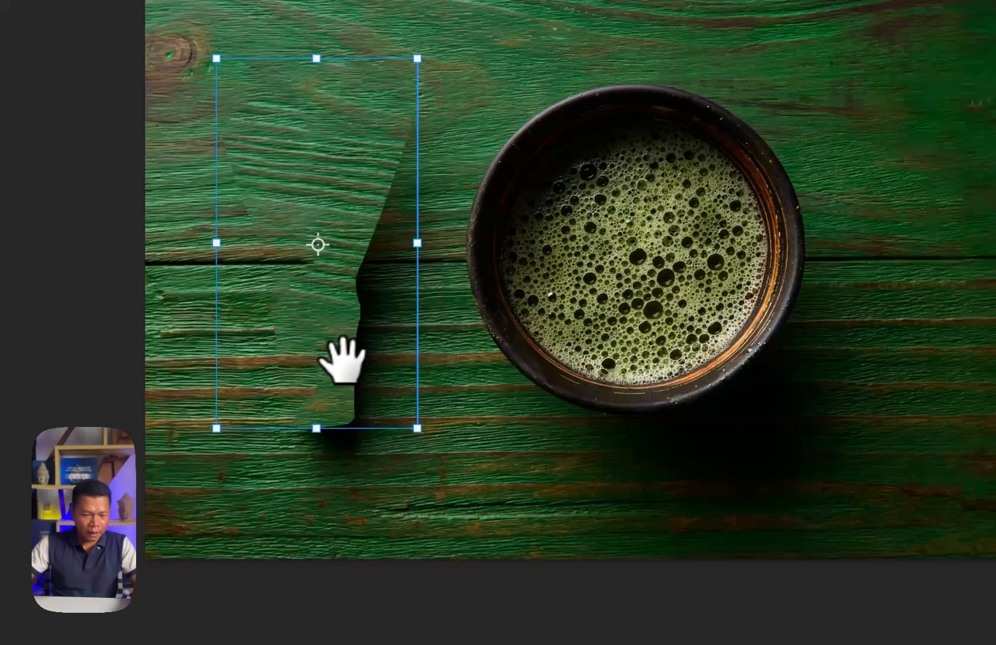
{"action": "left_click_drag", "start_coordinate": [343, 360], "coordinate": [335, 366]}
{"action": "key", "text": "Return"}
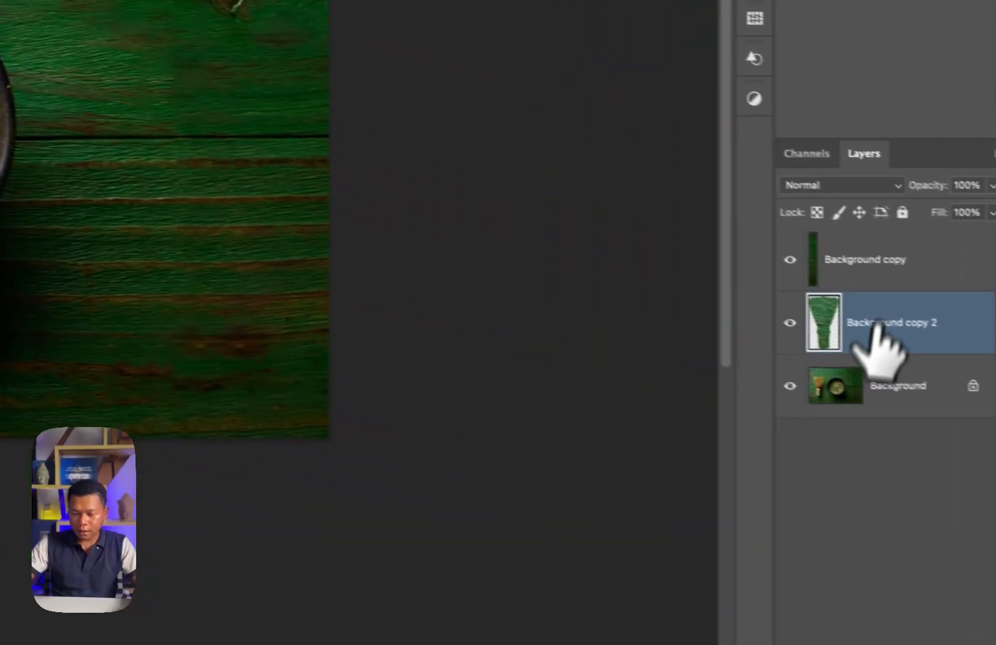
{"action": "left_click", "coordinate": [888, 268], "text": "shift"}
{"action": "left_click", "coordinate": [899, 384], "text": "shift"}
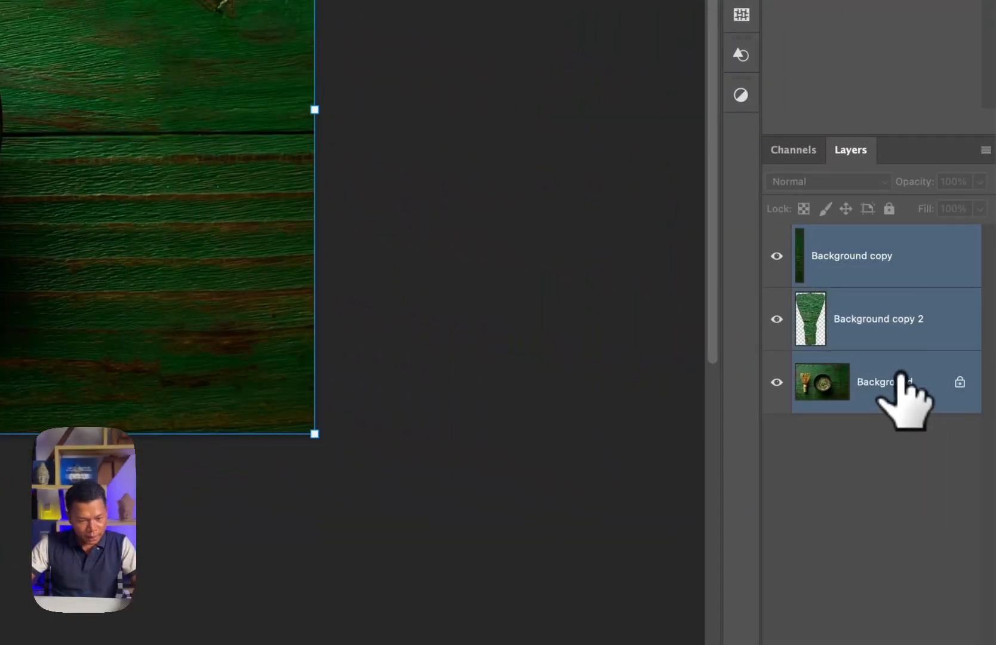
{"action": "key", "text": "super+e"}
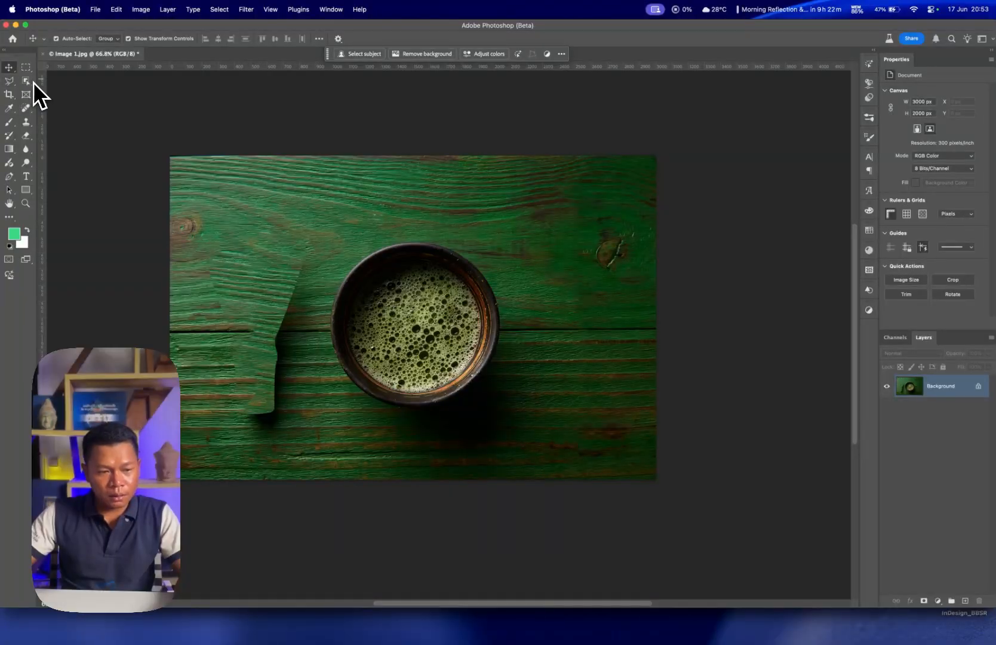
Draw a rectangular selection about 700 × 1330 px around the leftover whisk shape and its shadow, and open it in Content-Aware Fill.
{"action": "left_click", "coordinate": [26, 67]}
{"action": "left_click_drag", "start_coordinate": [206, 230], "coordinate": [256, 352]}
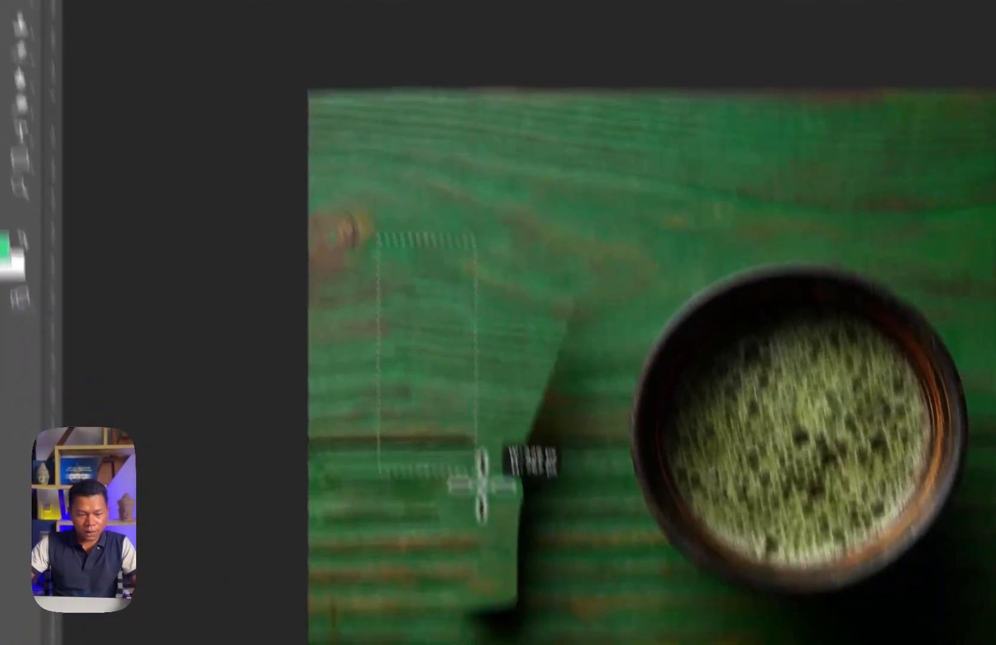
{"action": "left_click_drag", "start_coordinate": [482, 485], "coordinate": [585, 547]}
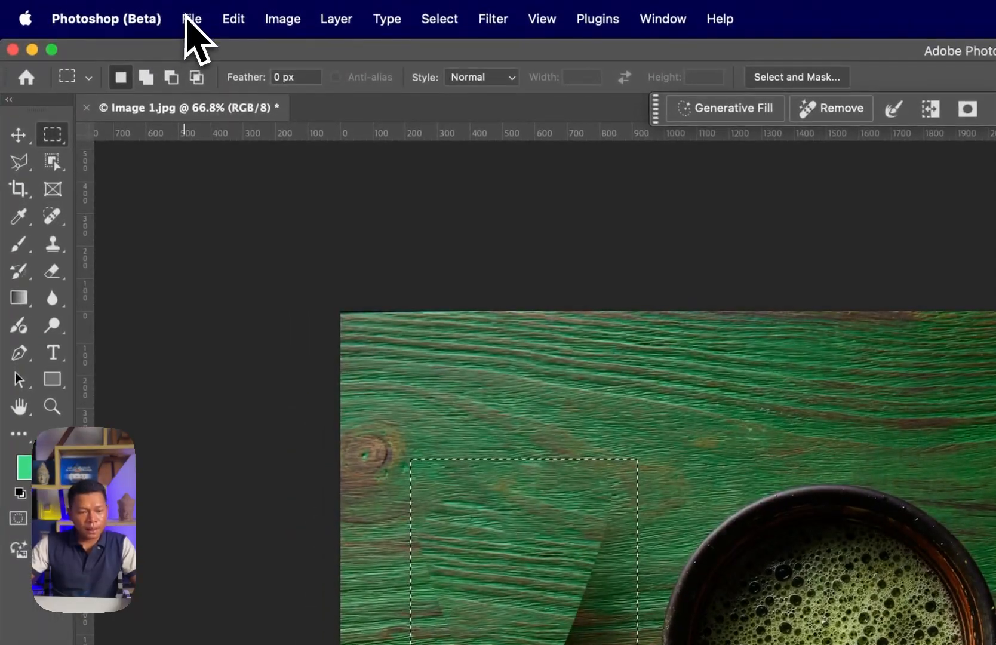
{"action": "left_click", "coordinate": [191, 19]}
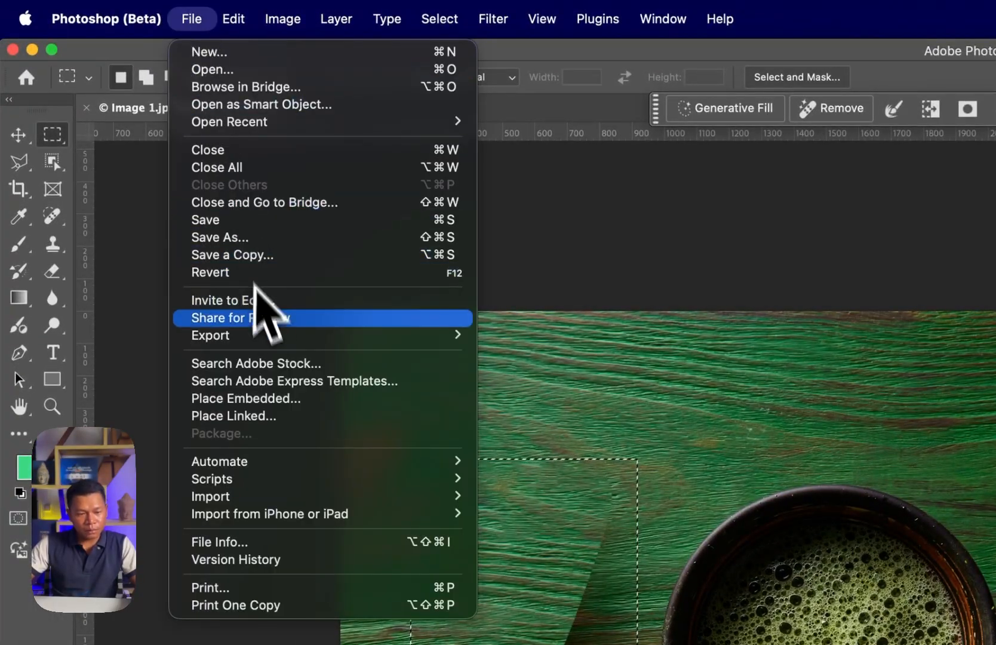
{"action": "mouse_move", "coordinate": [236, 25]}
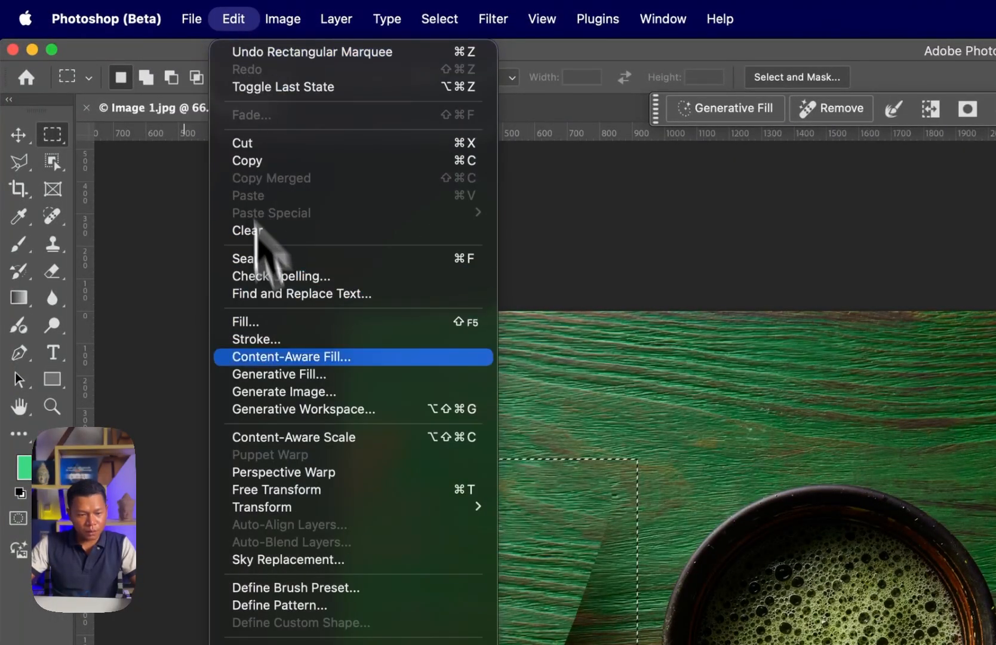
{"action": "left_click", "coordinate": [280, 358]}
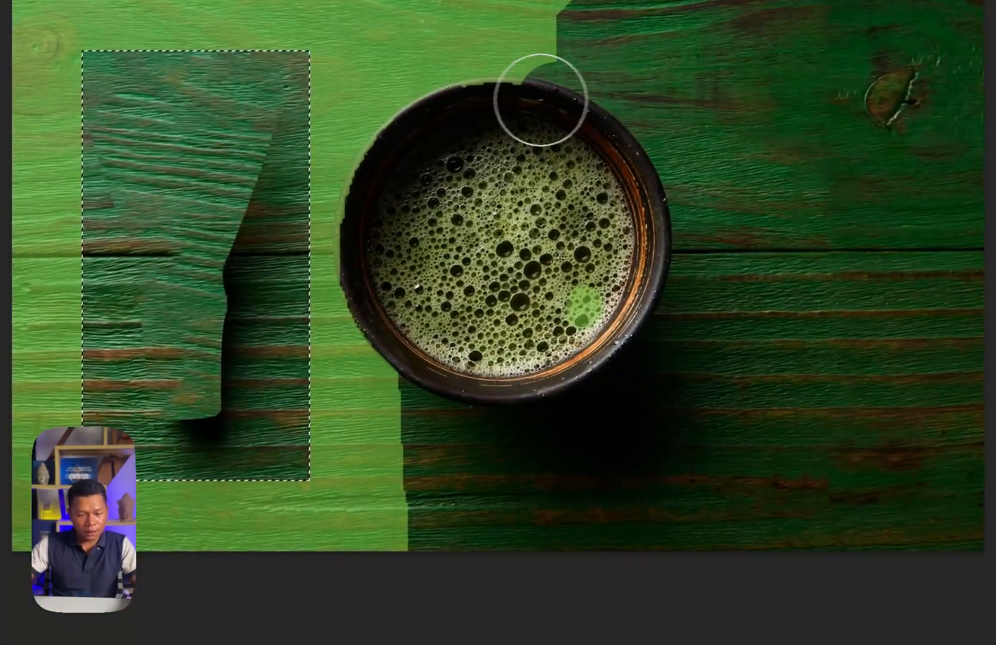
Subtract the wood around the bowl's left side, below the bowl and selection, and above the bowl up to the image's upper edge from the sampling area.
{"action": "mouse_move", "coordinate": [428, 107]}
{"action": "left_mouse_down"}
{"action": "mouse_move", "coordinate": [384, 146]}
{"action": "mouse_move", "coordinate": [359, 216]}
{"action": "mouse_move", "coordinate": [391, 352]}
{"action": "left_mouse_up"}
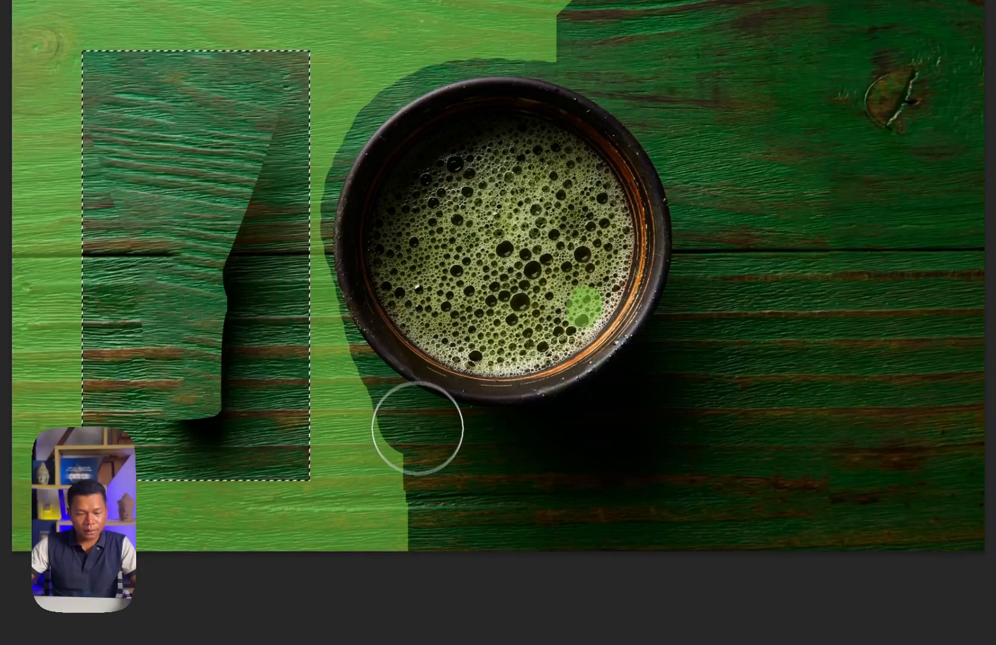
{"action": "left_click_drag", "start_coordinate": [418, 427], "coordinate": [428, 544]}
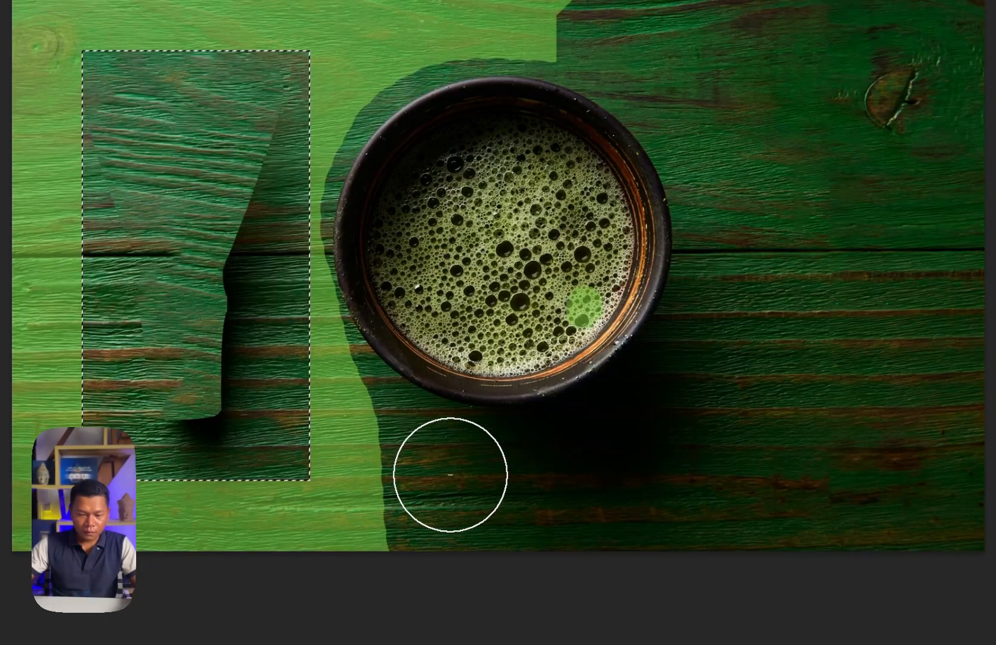
{"action": "left_click_drag", "start_coordinate": [381, 391], "coordinate": [380, 565]}
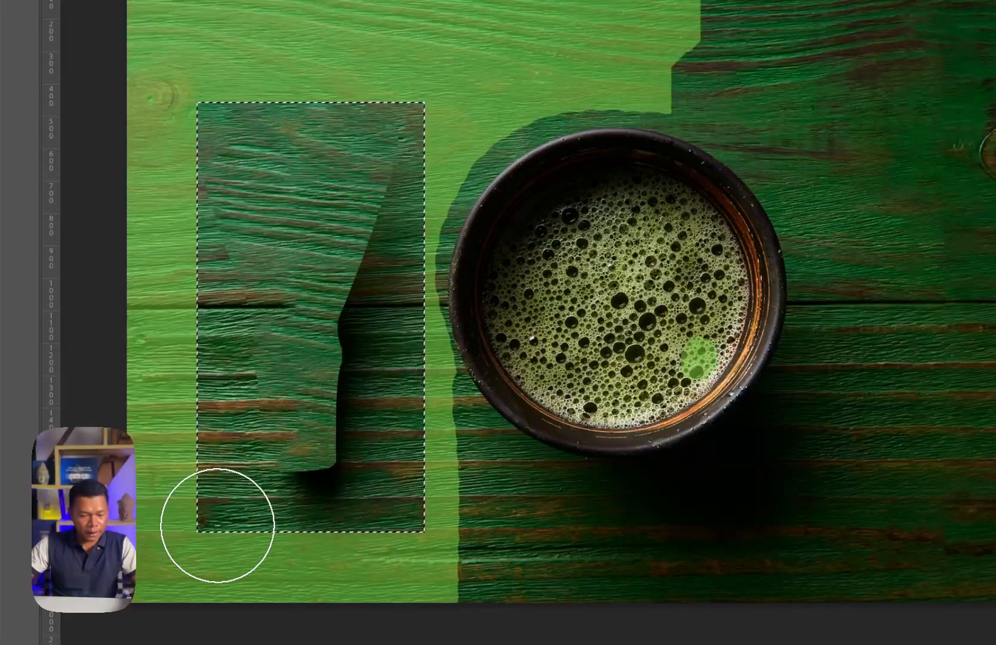
{"action": "left_click_drag", "start_coordinate": [217, 526], "coordinate": [396, 524]}
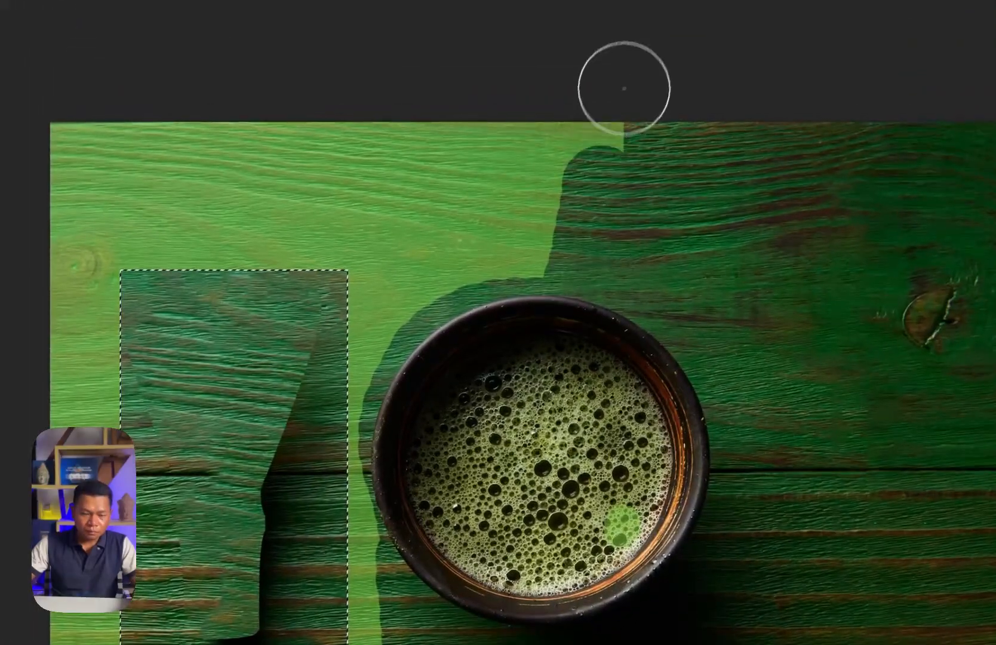
{"action": "left_click_drag", "start_coordinate": [624, 88], "coordinate": [619, 179]}
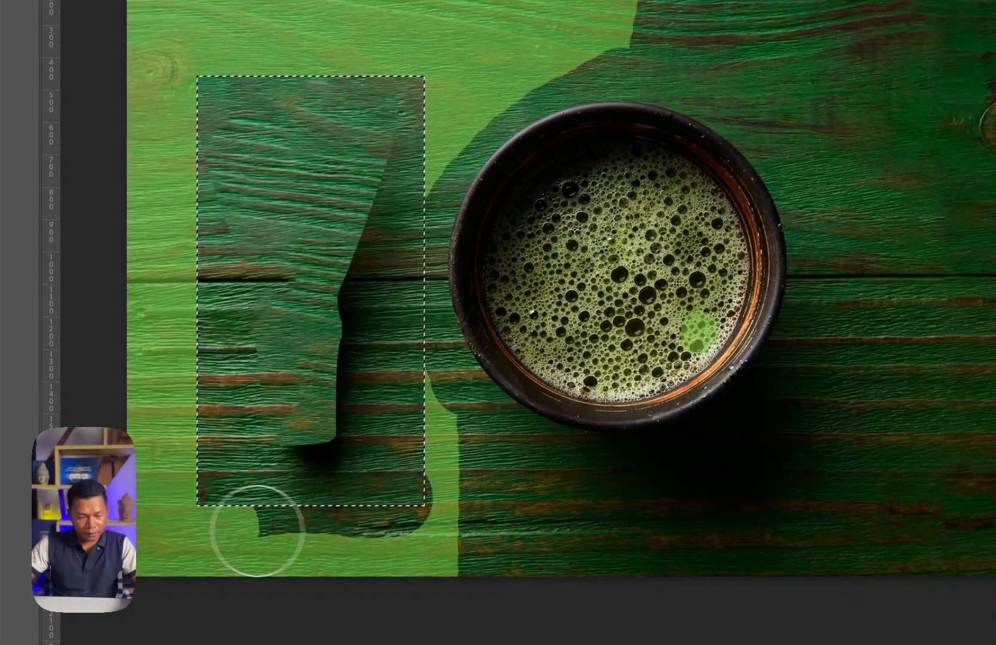
Paint the wood below the selection back into the sampling area, output the fill to a new layer and deselect.
{"action": "mouse_move", "coordinate": [257, 531]}
{"action": "left_mouse_down"}
{"action": "mouse_move", "coordinate": [455, 531]}
{"action": "mouse_move", "coordinate": [426, 495]}
{"action": "mouse_move", "coordinate": [473, 491]}
{"action": "left_mouse_up"}
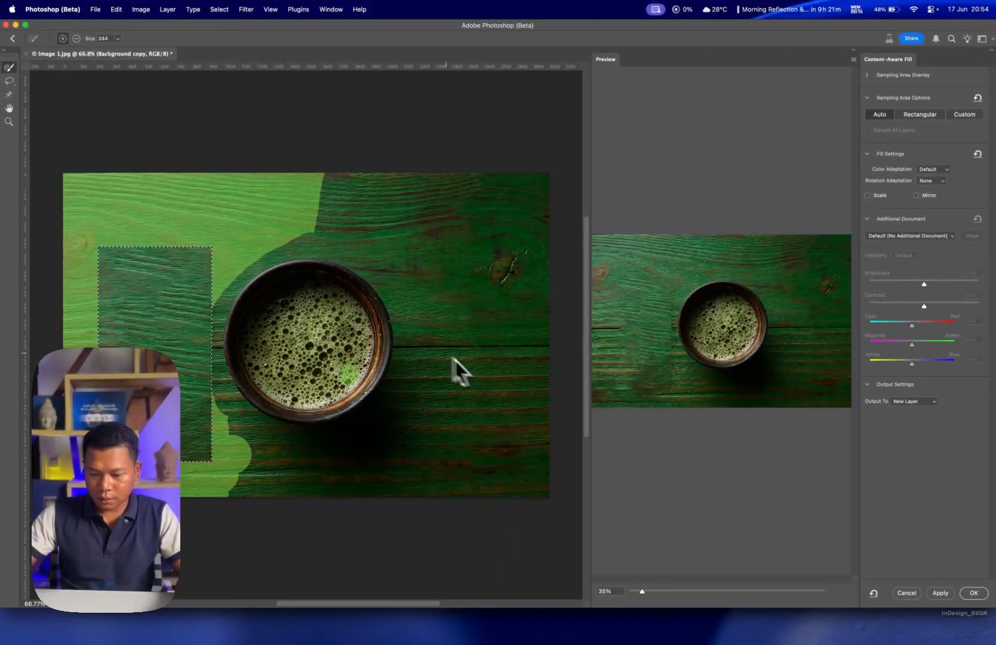
{"action": "left_click", "coordinate": [973, 593]}
{"action": "key", "text": "super+d"}
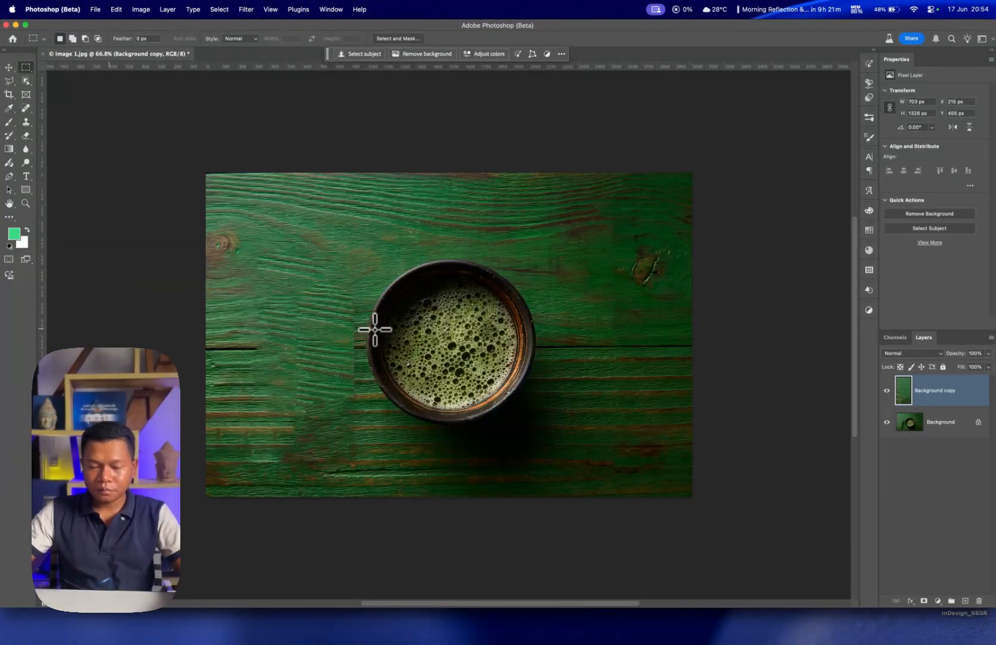